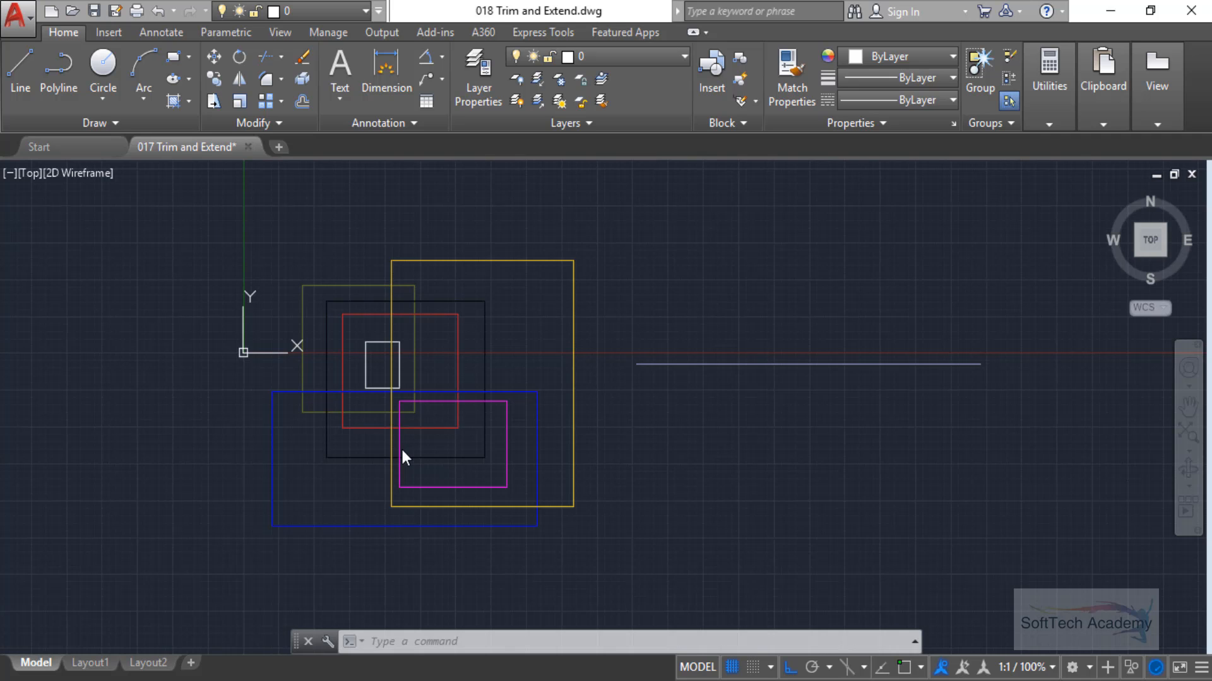
pyautogui.scroll(-3, 708, 329)
pyautogui.moveTo(470, 397)
pyautogui.mouseDown(button='middle')
pyautogui.moveTo(481, 412)
pyautogui.moveTo(404, 419)
pyautogui.mouseUp(button='middle')
pyautogui.scroll(3, 416, 418)
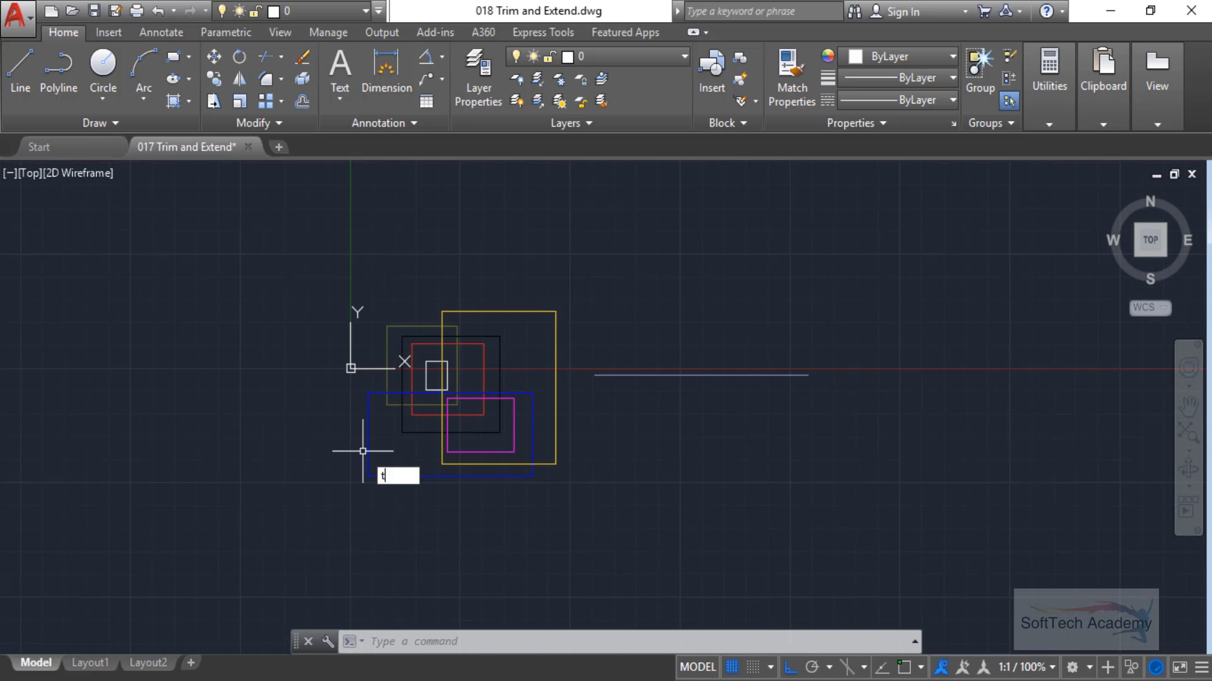
pyautogui.press('Escape')
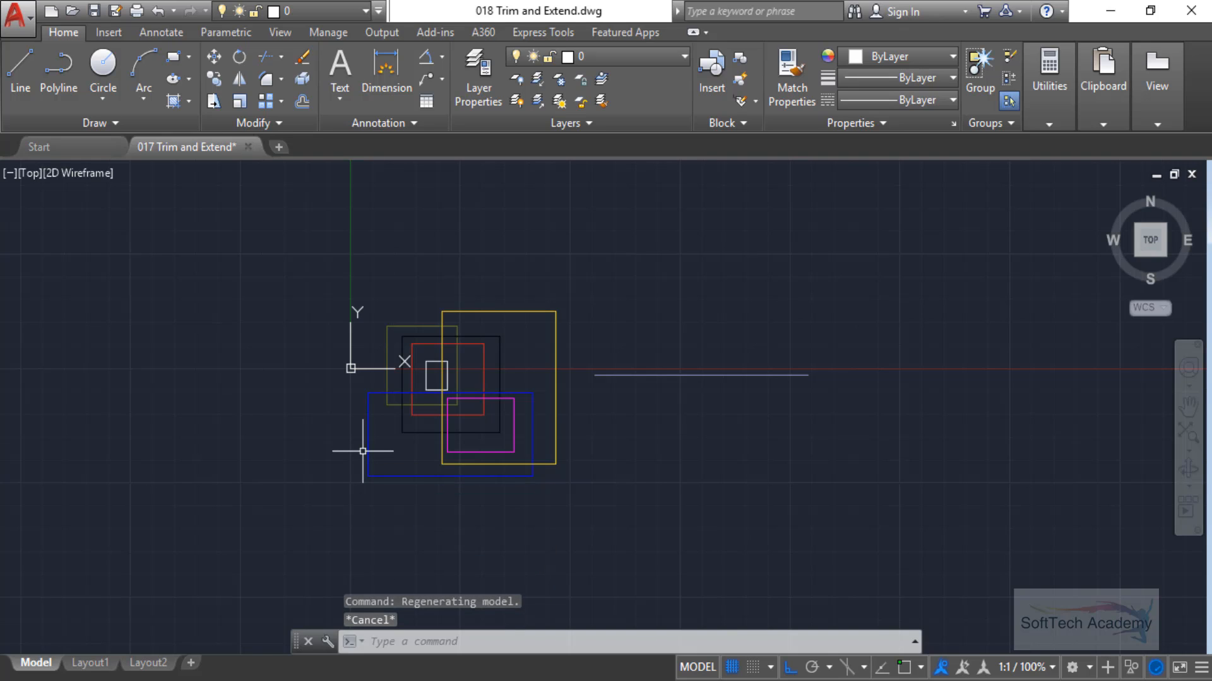
pyautogui.write('tr')
pyautogui.press('Return')
pyautogui.click(282, 57)
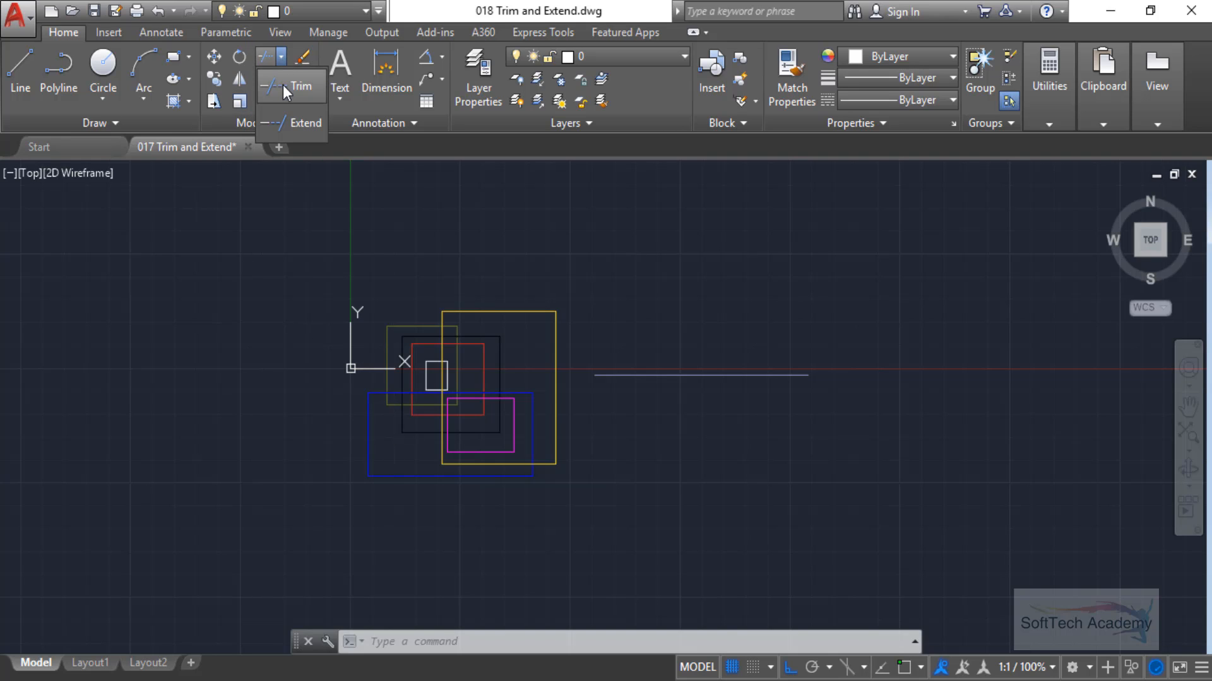
pyautogui.click(282, 85)
pyautogui.press('Escape')
pyautogui.press('Escape')
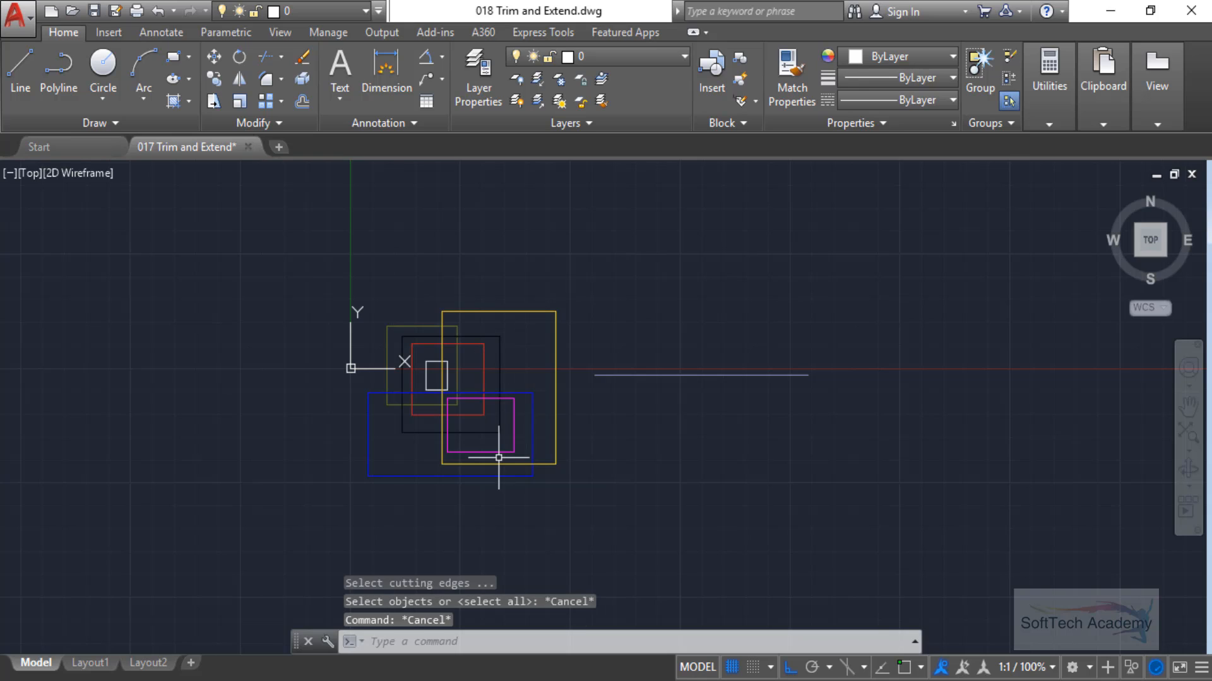
# Step: Trim the red rectangle's top edge between the yellow and olive rectangles, using all objects as cutting edges
pyautogui.click(280, 57)
pyautogui.click(287, 84)
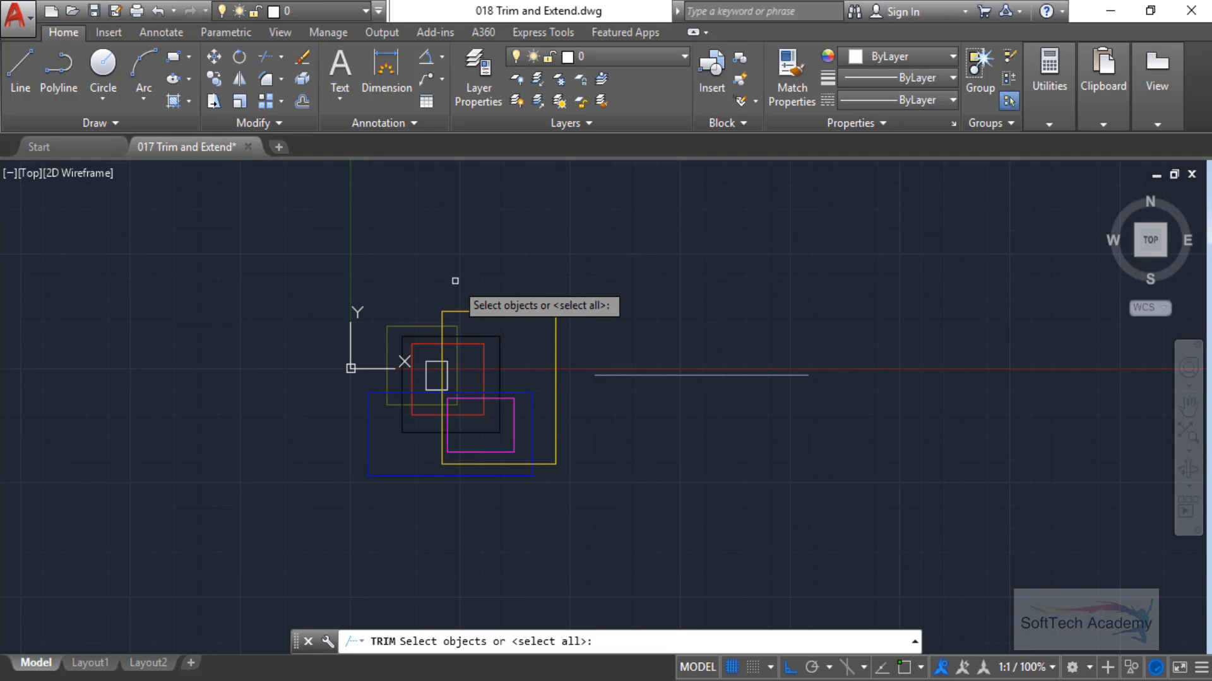
pyautogui.press('Return')
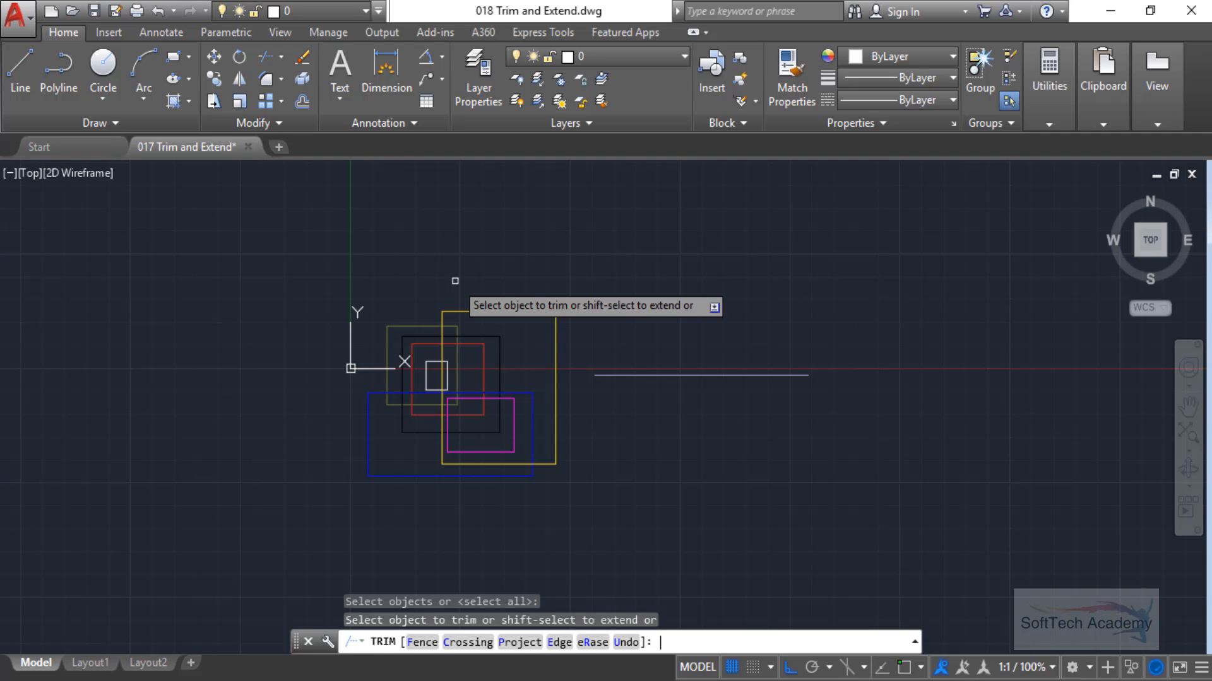
pyautogui.scroll(4, 452, 412)
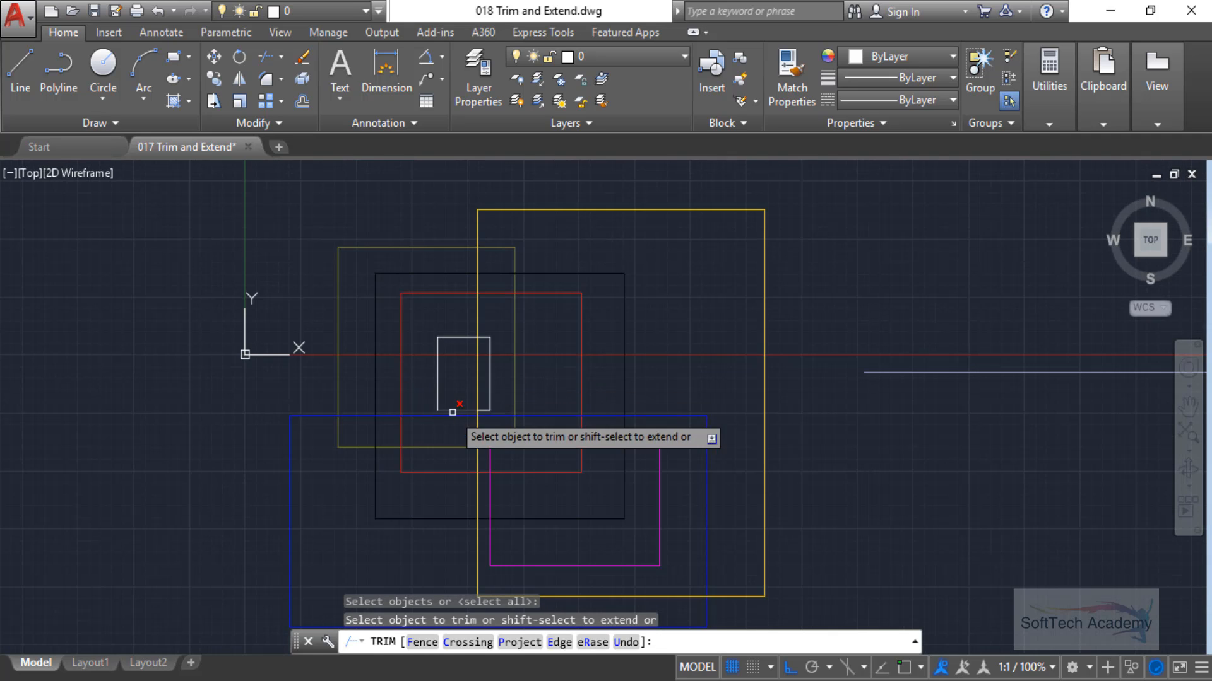
pyautogui.scroll(2, 422, 366)
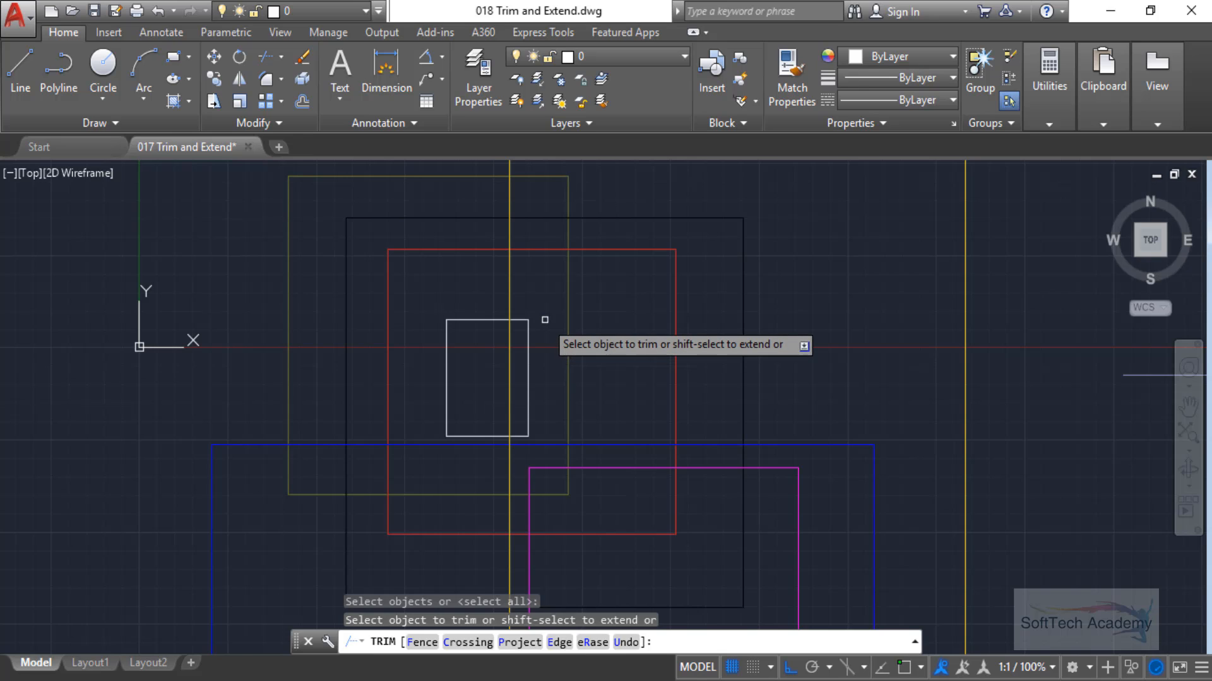
pyautogui.scroll(-2, 562, 299)
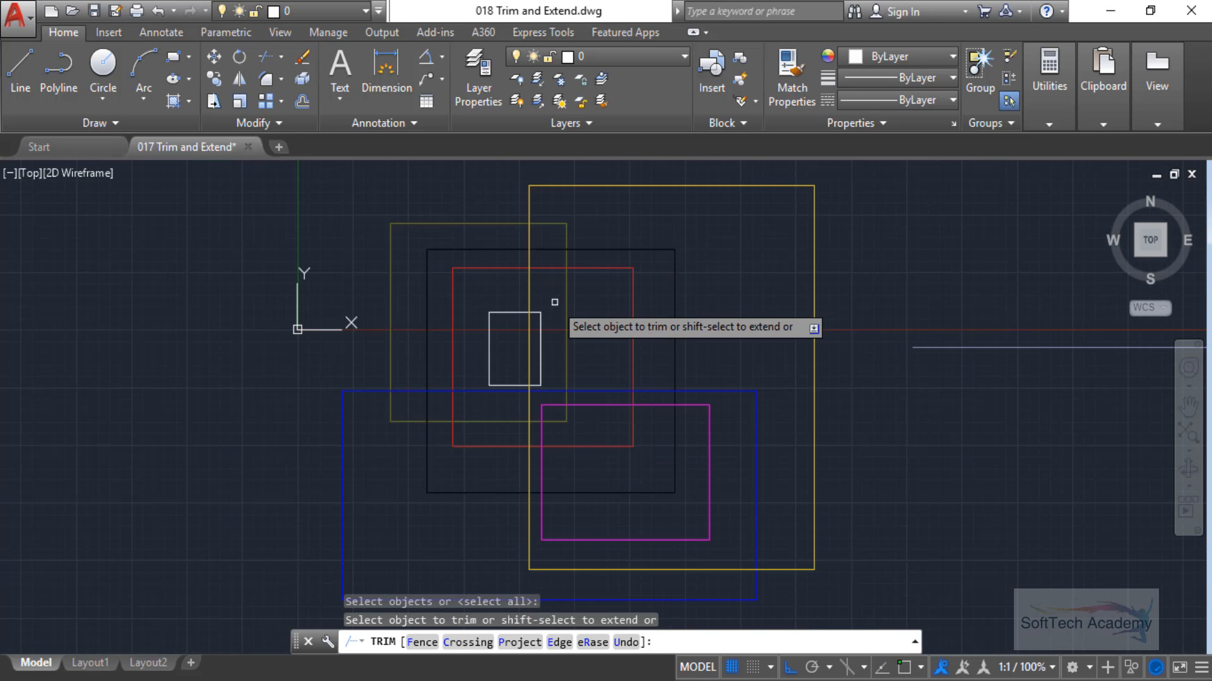
pyautogui.click(555, 268)
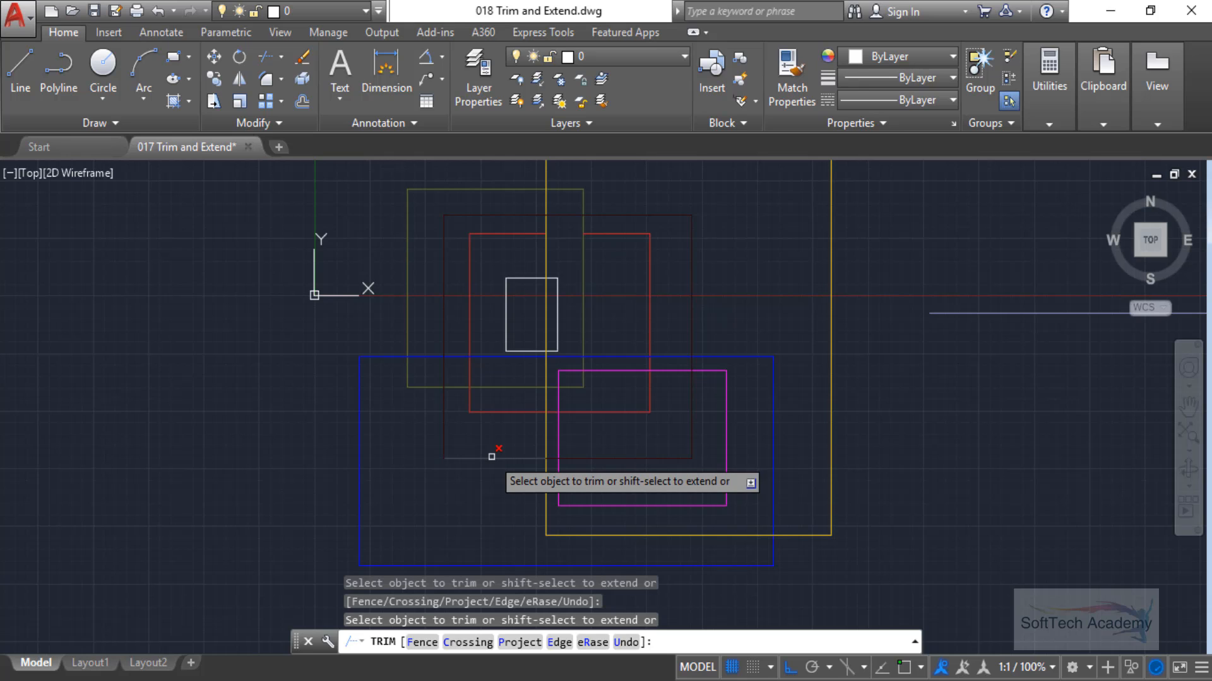
# Step: Trim the part of the black rectangle's bottom edge that lies outside the yellow rectangle
pyautogui.scroll(4, 490, 459)
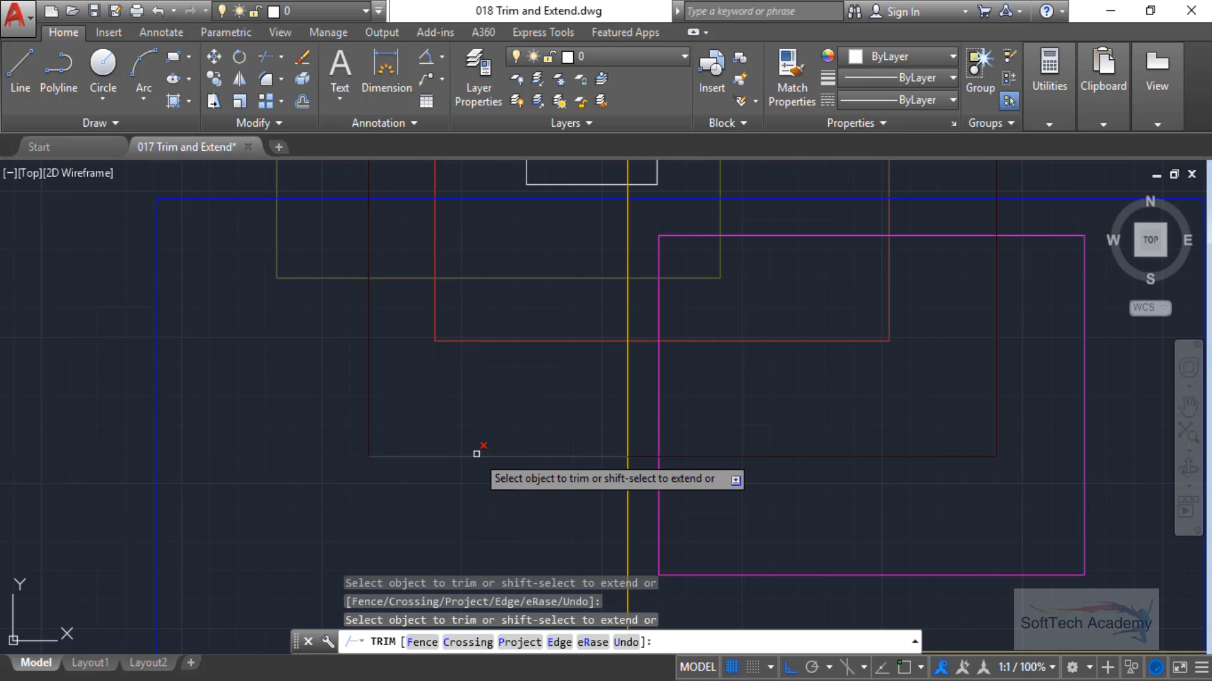
pyautogui.scroll(4, 476, 454)
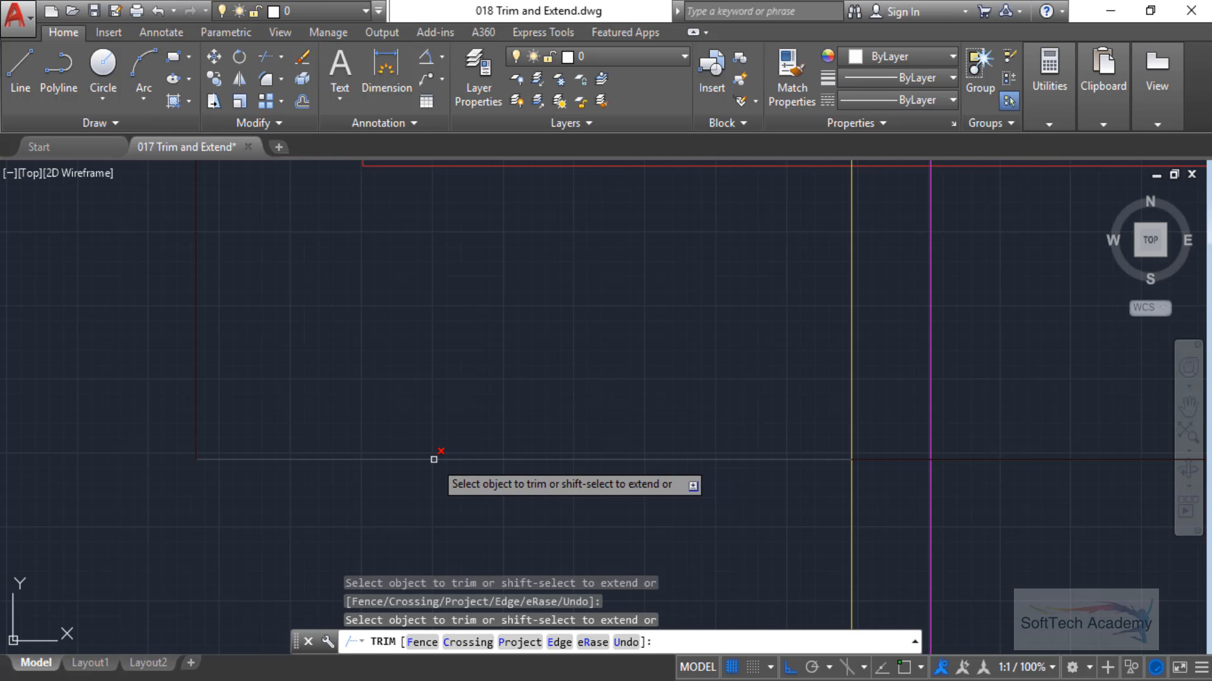
pyautogui.scroll(-4, 433, 459)
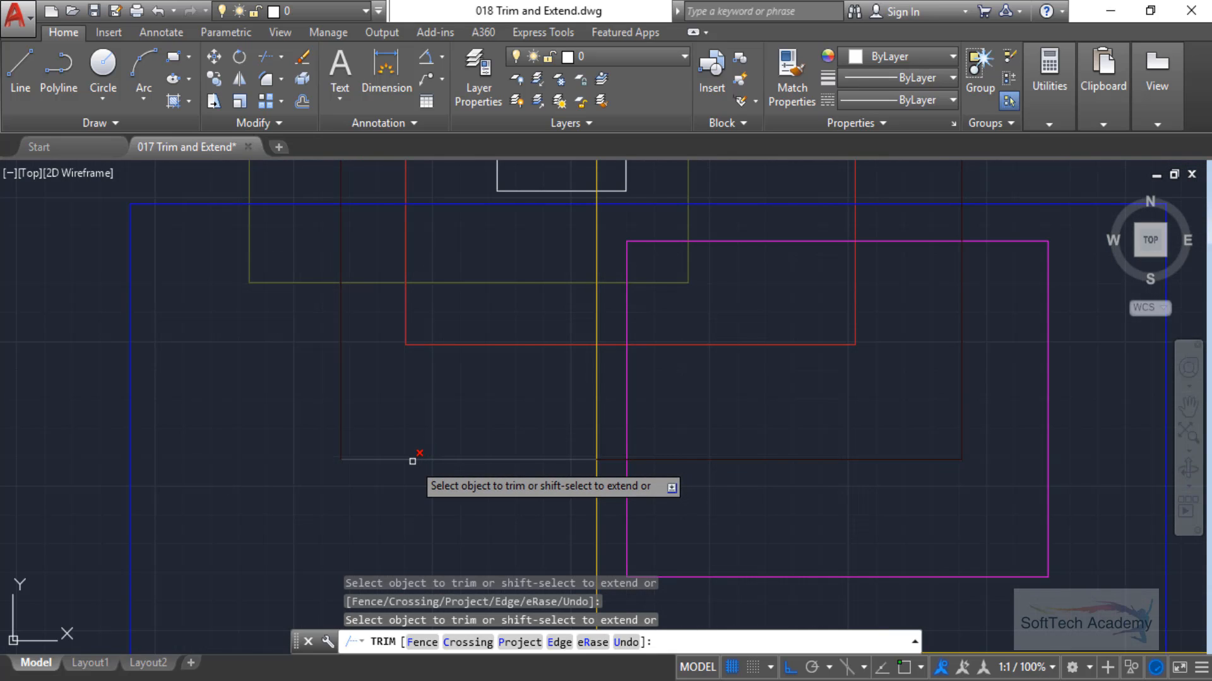
pyautogui.scroll(-4, 419, 459)
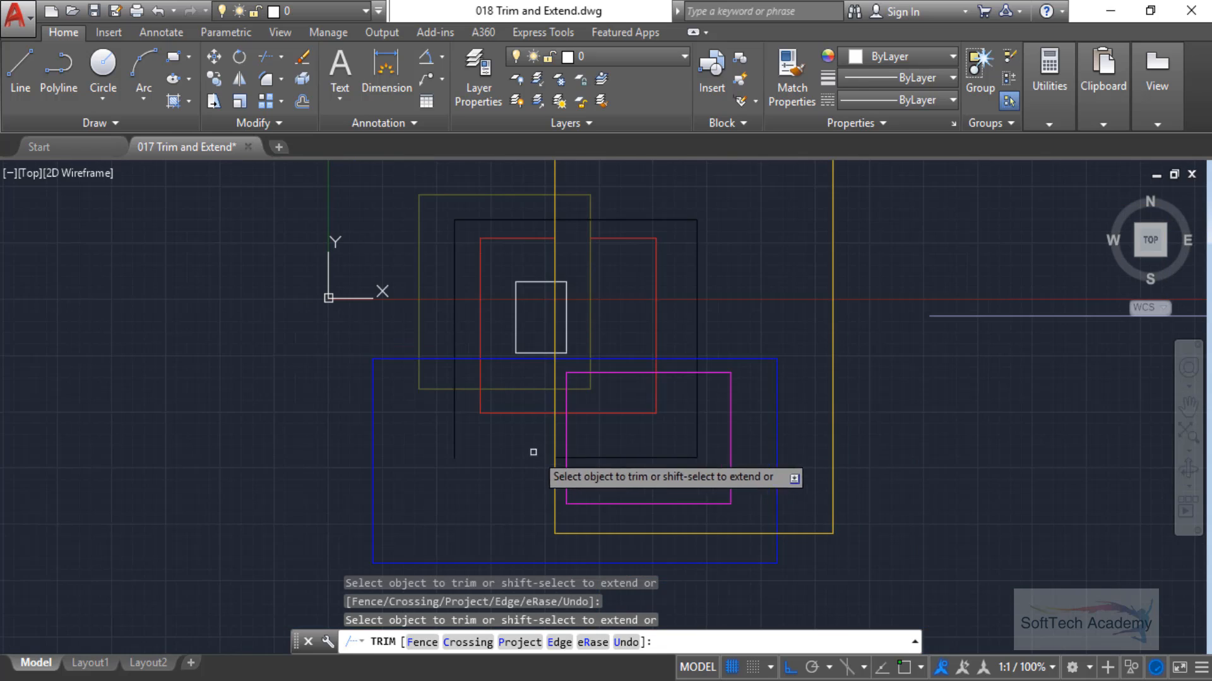
# Step: Trim the olive rectangle's top edge inside the yellow rectangle and the yellow top edge beyond the olive rectangle
pyautogui.moveTo(492, 503); pyautogui.dragTo(415, 570, button='middle')
pyautogui.moveTo(565, 405); pyautogui.dragTo(423, 511, button='middle')
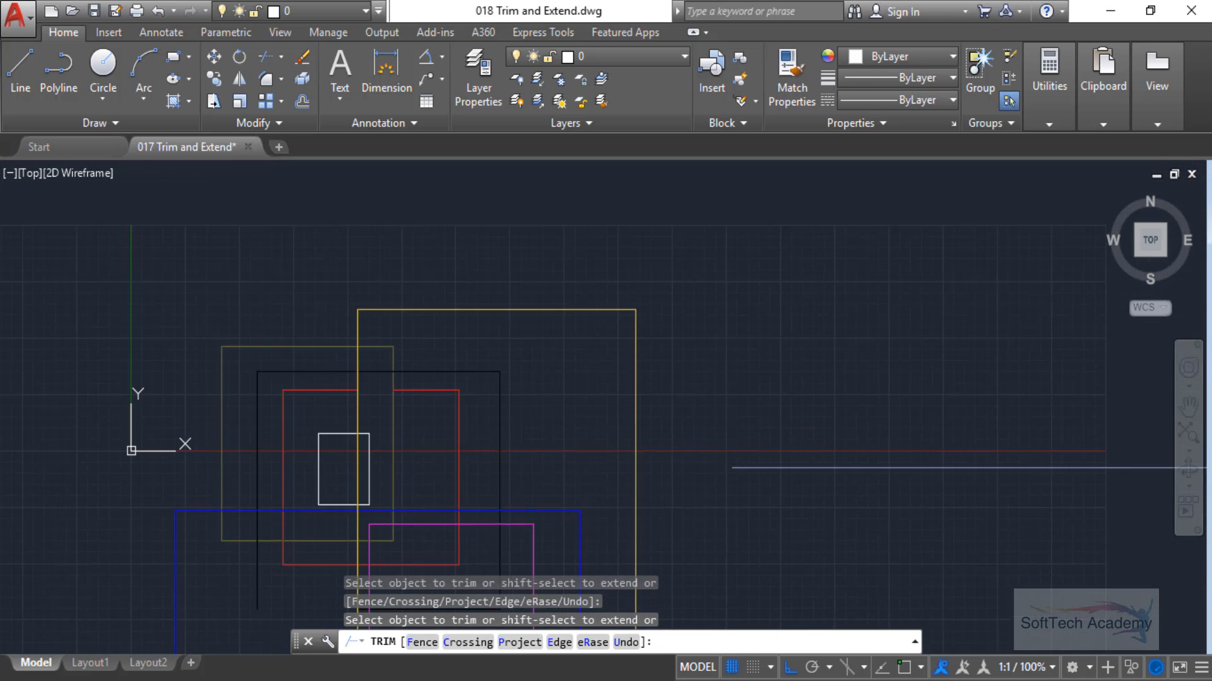
pyautogui.click(372, 345)
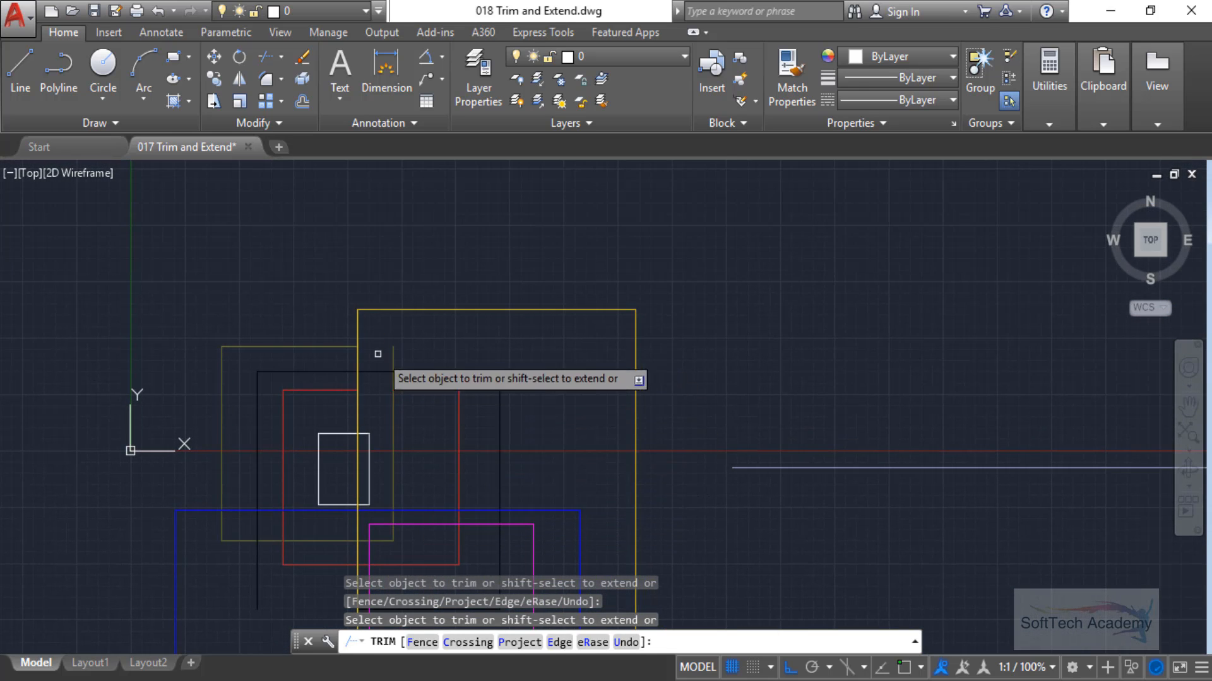
pyautogui.click(549, 311)
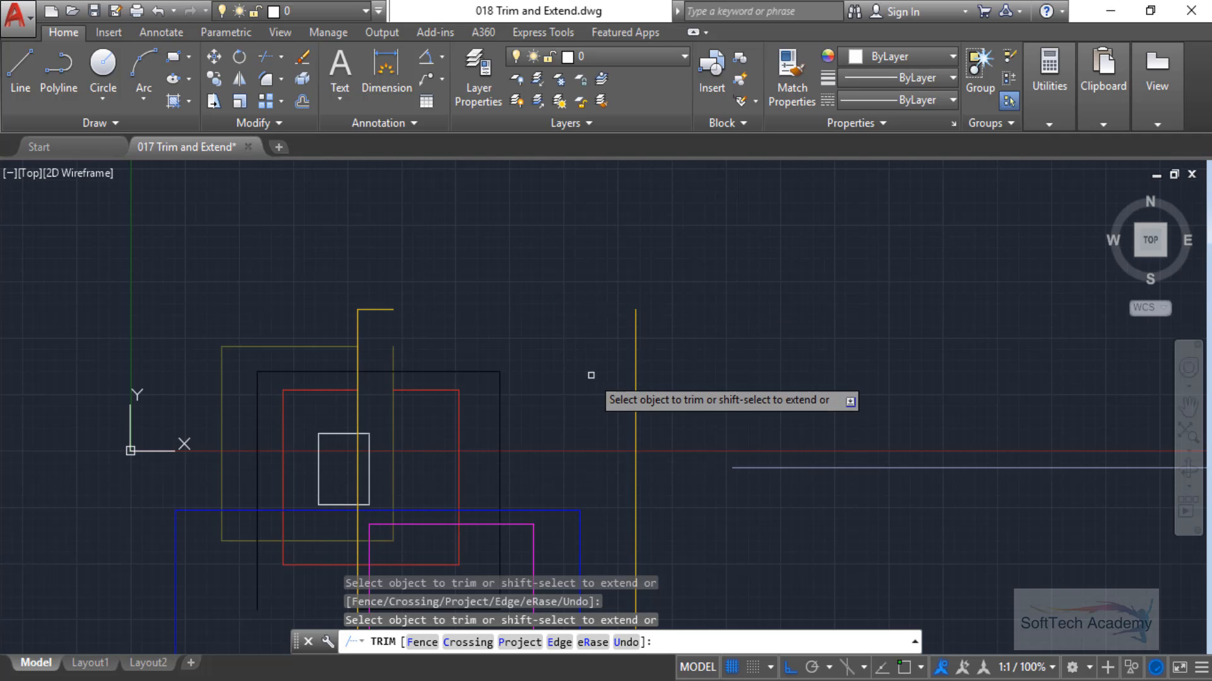
# Step: Trim the left and right sides of the blue rectangle
pyautogui.scroll(-3, 591, 375)
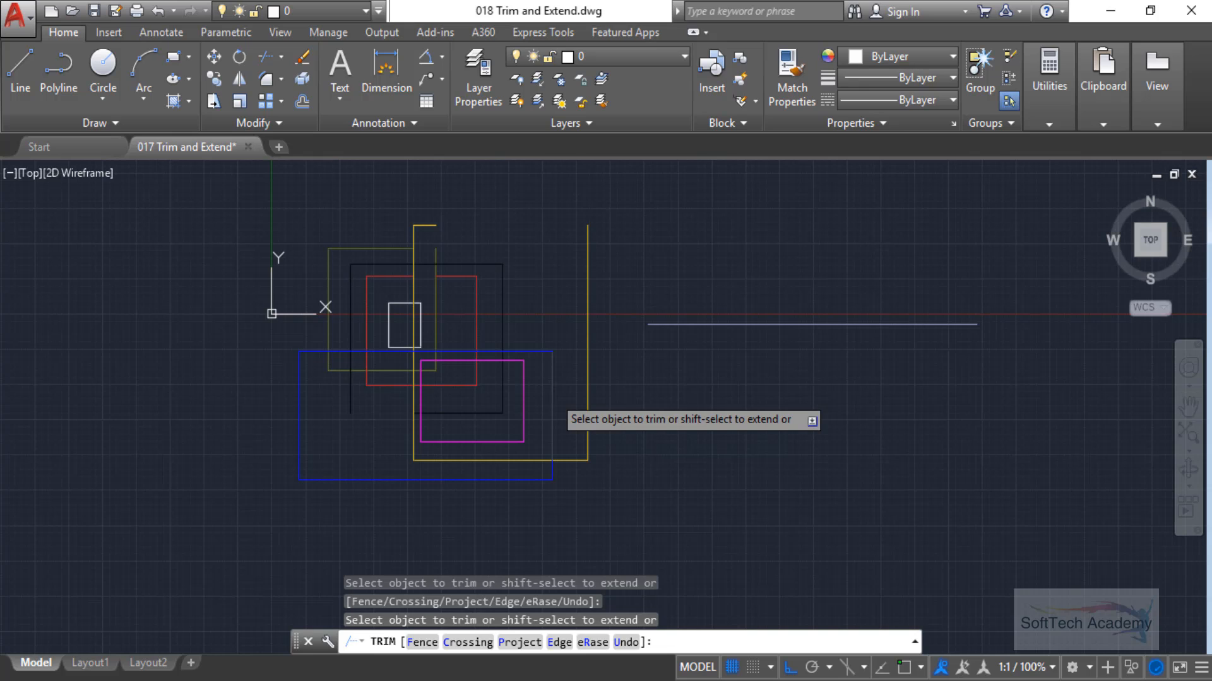
pyautogui.click(551, 392)
pyautogui.click(298, 396)
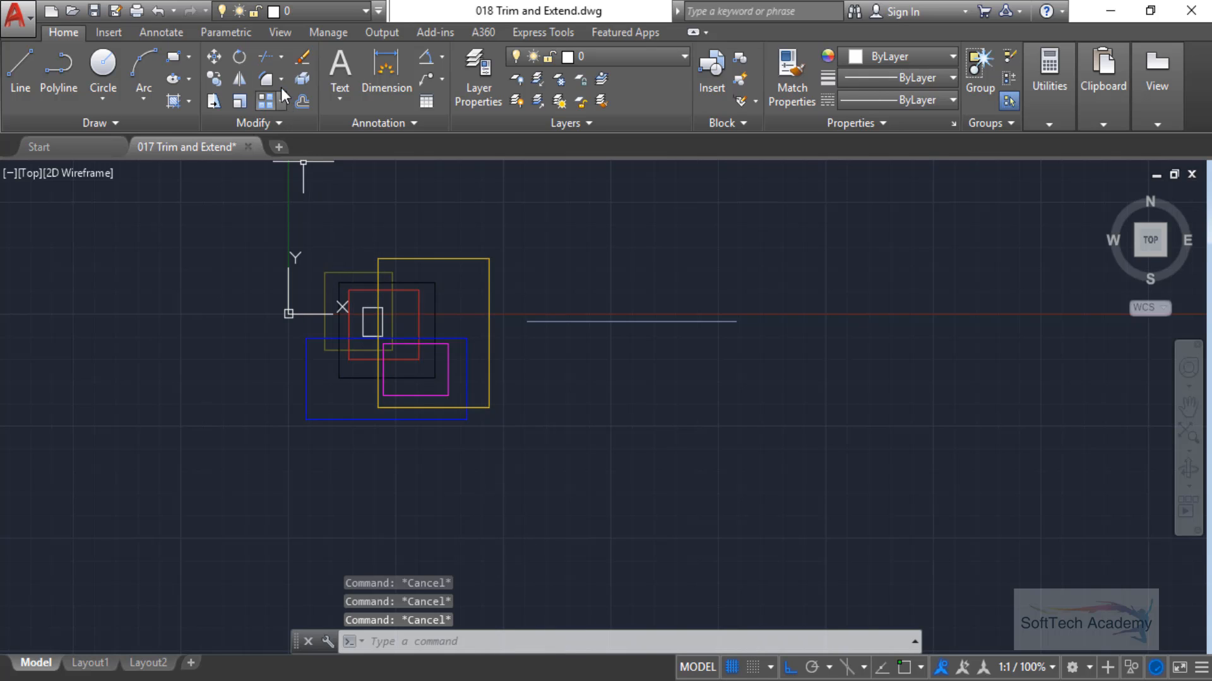
# Step: With all objects as cutting edges, trim the red top edge between the yellow and olive rectangles and the upper part of the white rectangle's left side
pyautogui.click(281, 57)
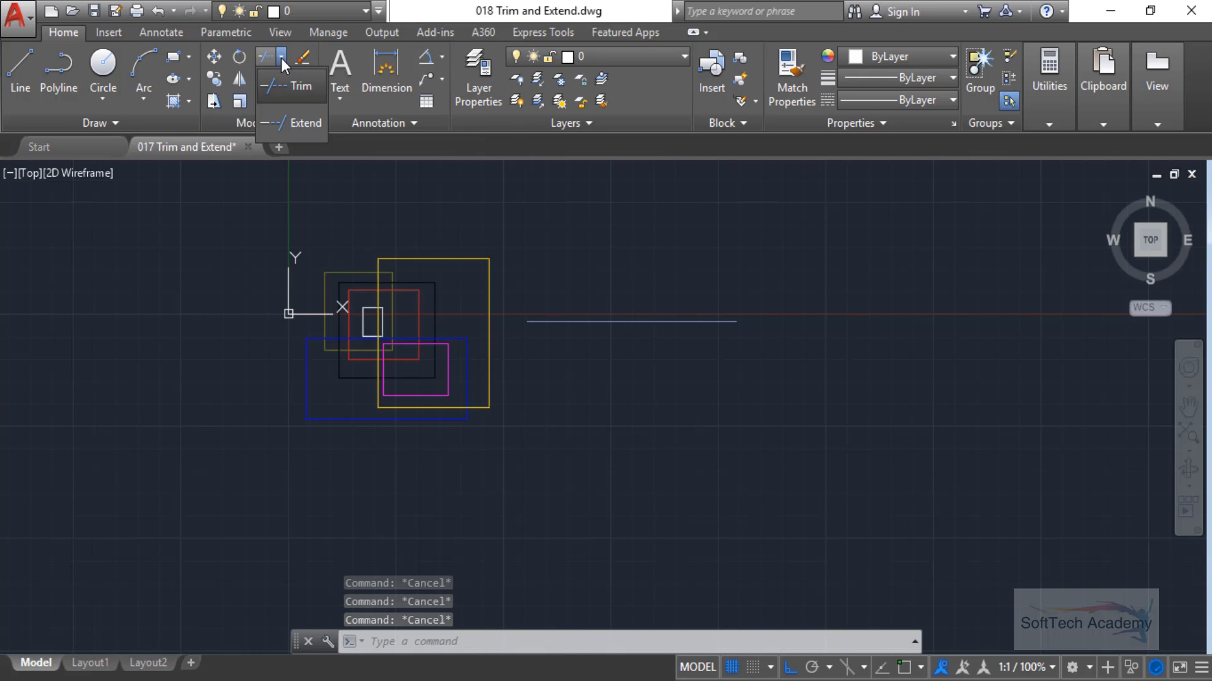
pyautogui.click(286, 89)
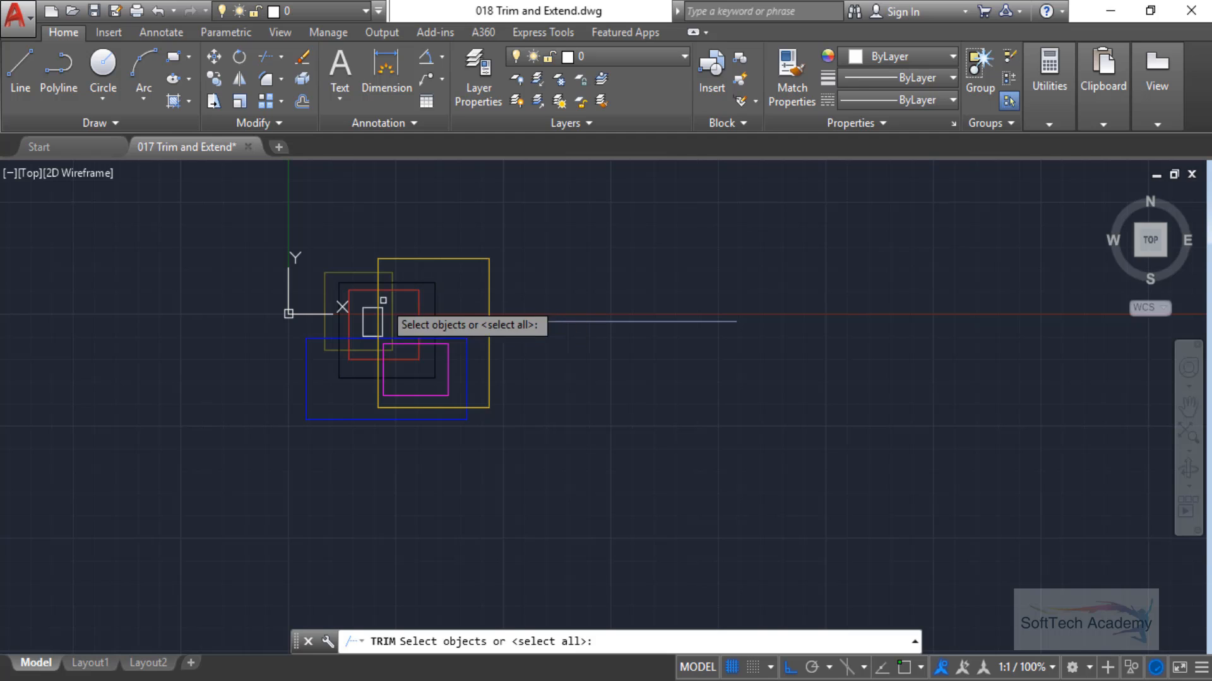
pyautogui.press('Return')
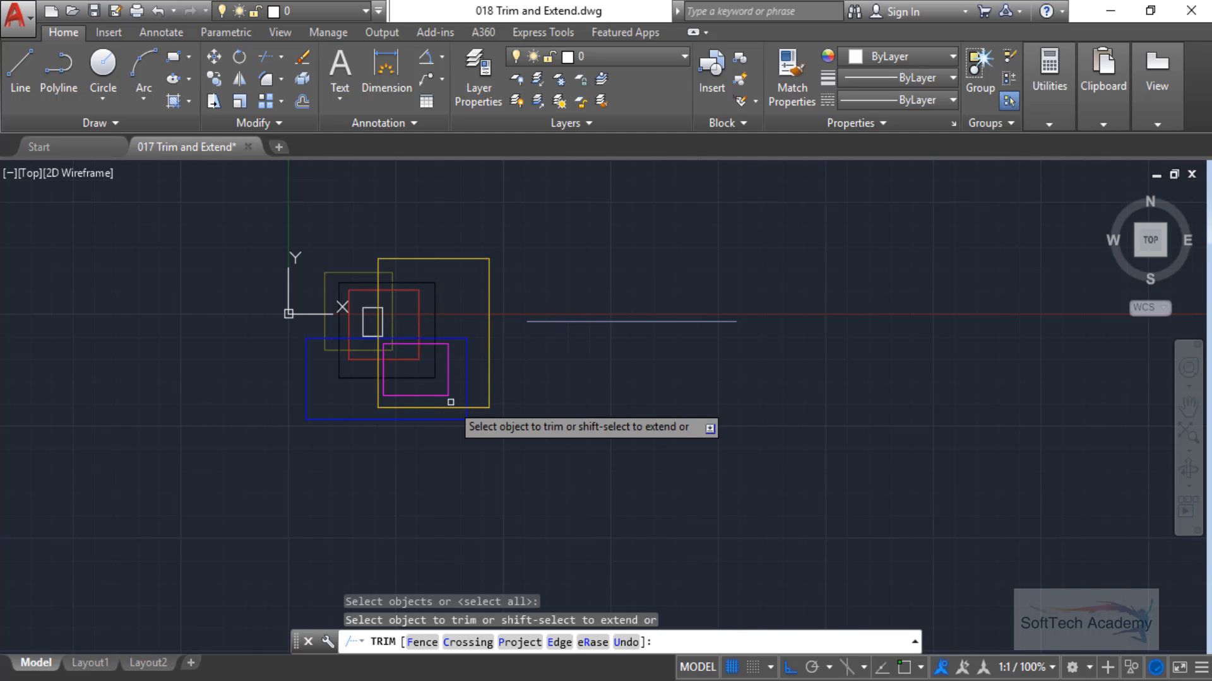
pyautogui.scroll(5, 394, 325)
pyautogui.moveTo(393, 322); pyautogui.dragTo(599, 423, button='middle')
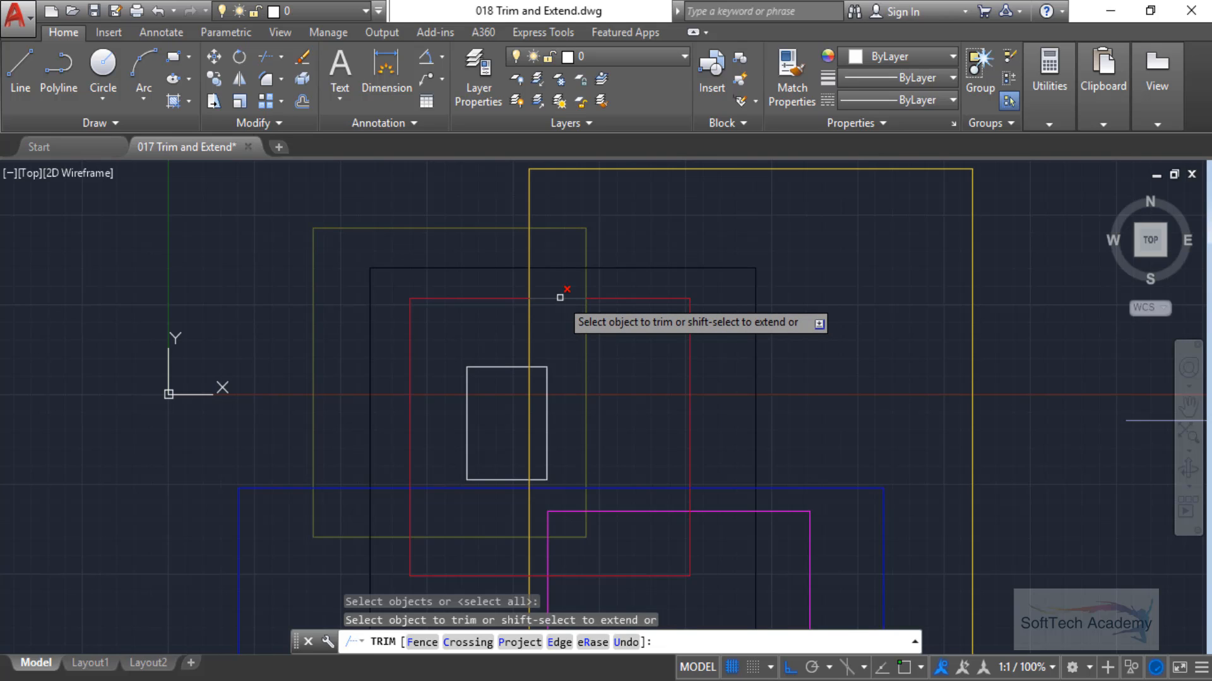
pyautogui.click(559, 298)
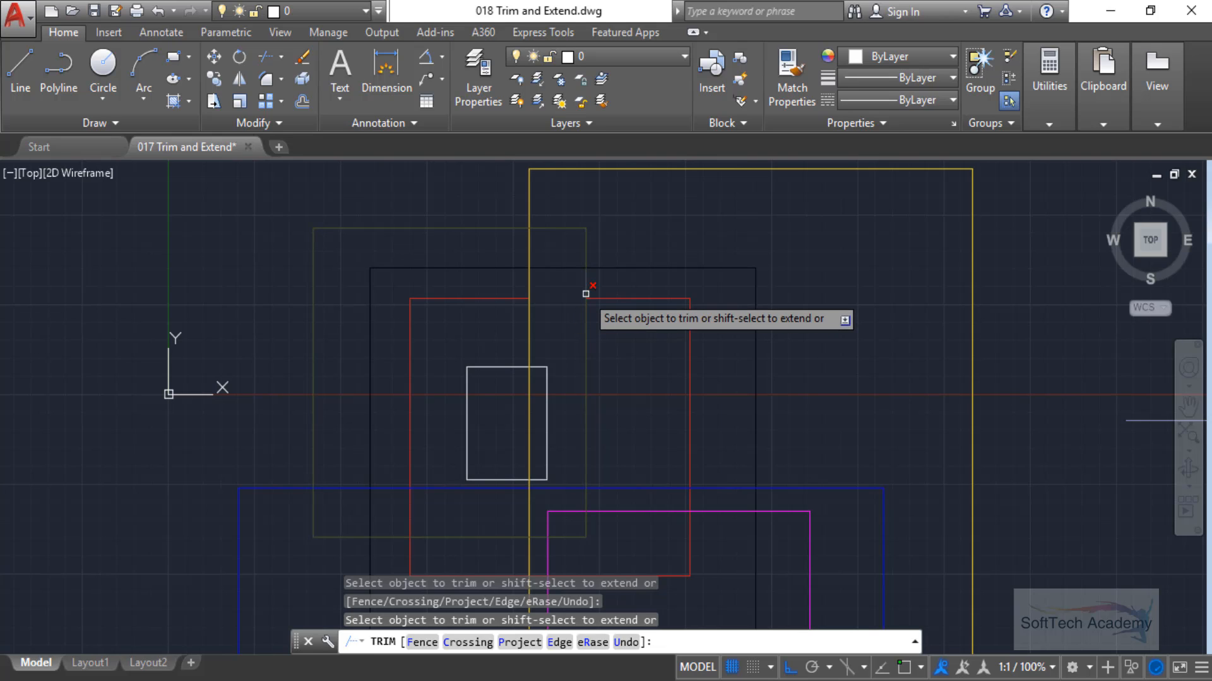
pyautogui.click(466, 414)
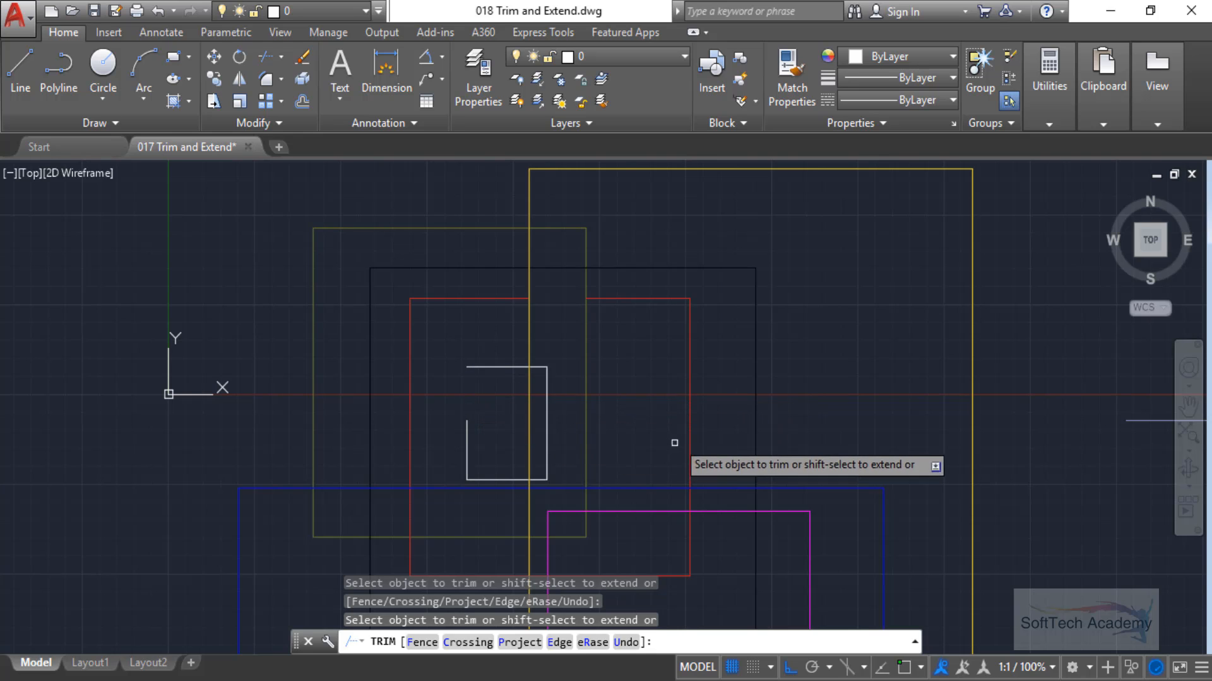
# Step: Trim the magenta rectangle's left side between the olive and black bottom edges, and its entire right side
pyautogui.scroll(-2, 700, 437)
pyautogui.moveTo(700, 437); pyautogui.dragTo(680, 320, button='middle')
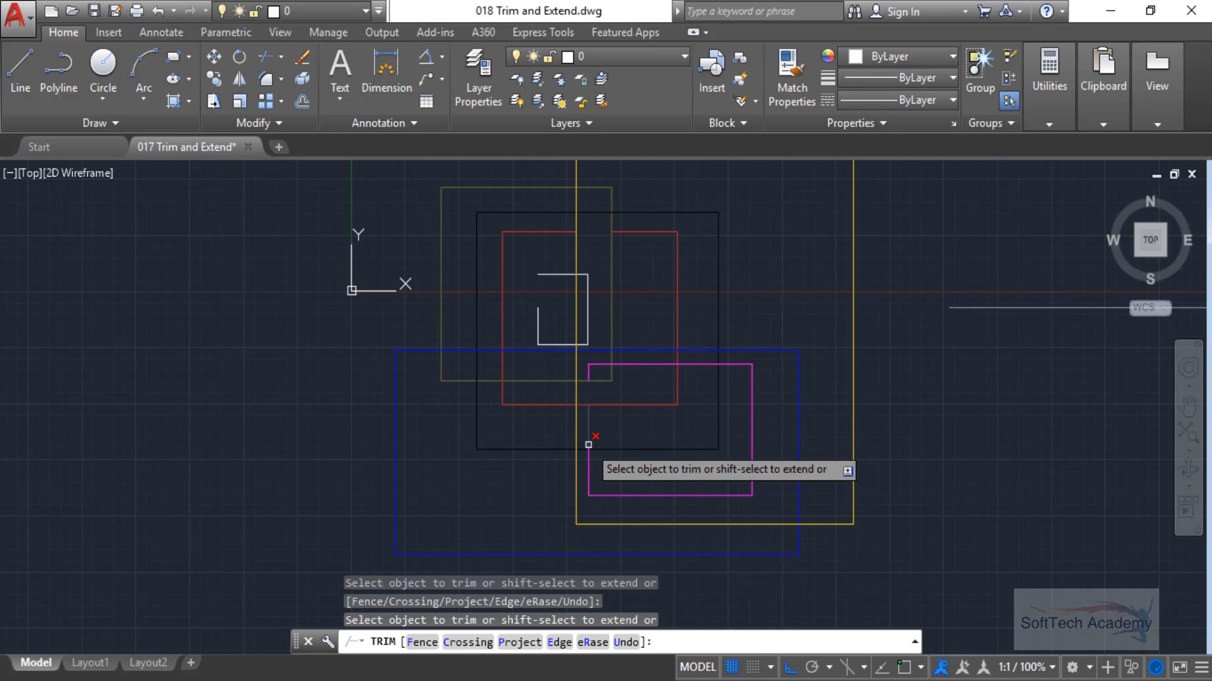
pyautogui.click(590, 429)
pyautogui.click(751, 416)
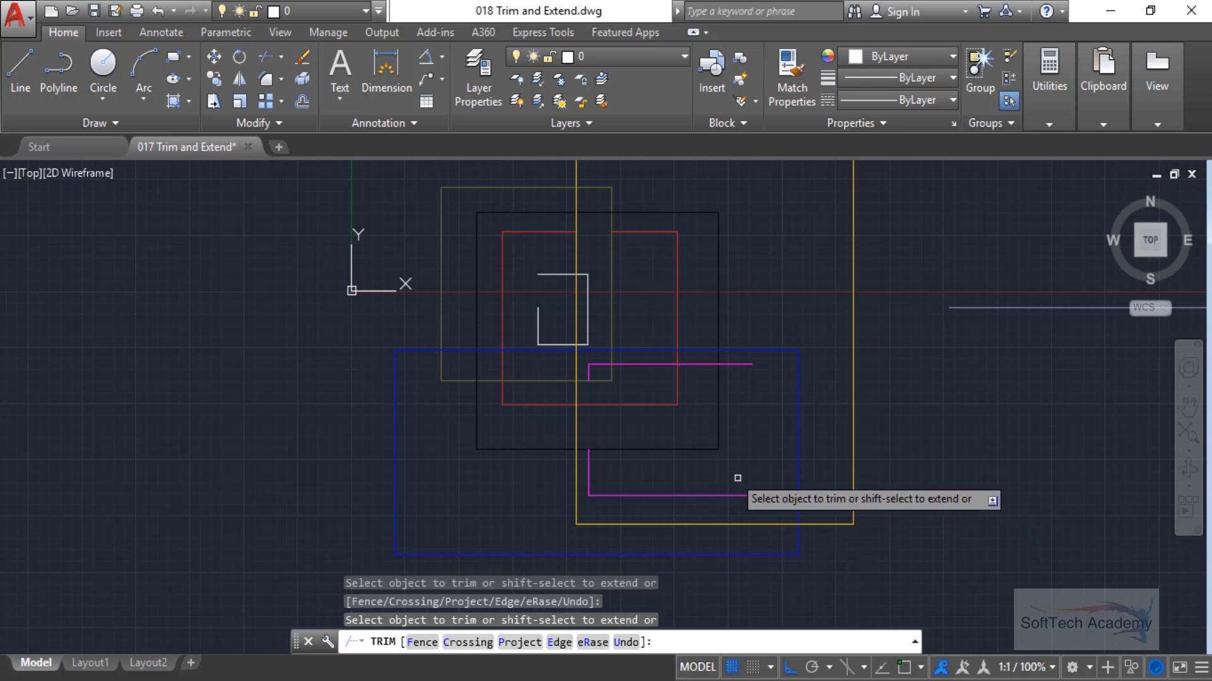
# Step: Trim the black rectangle's bottom edge outside the yellow rectangle and undo the whole Trim operation
pyautogui.scroll(2, 535, 472)
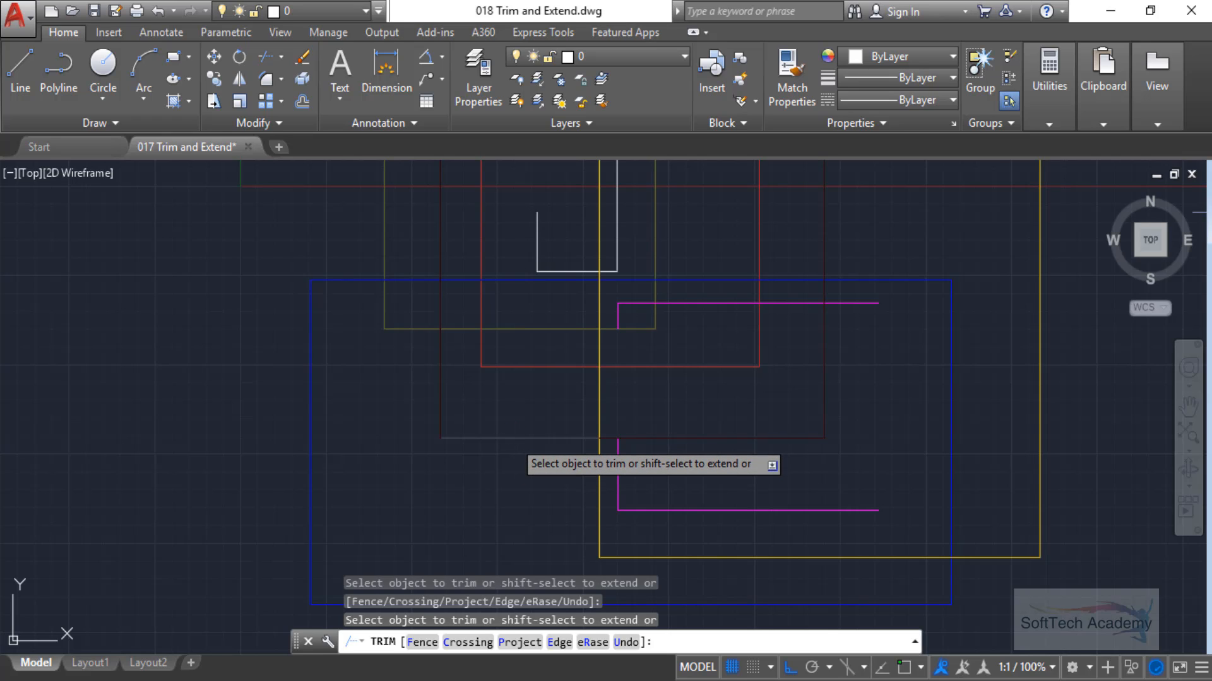
pyautogui.click(512, 438)
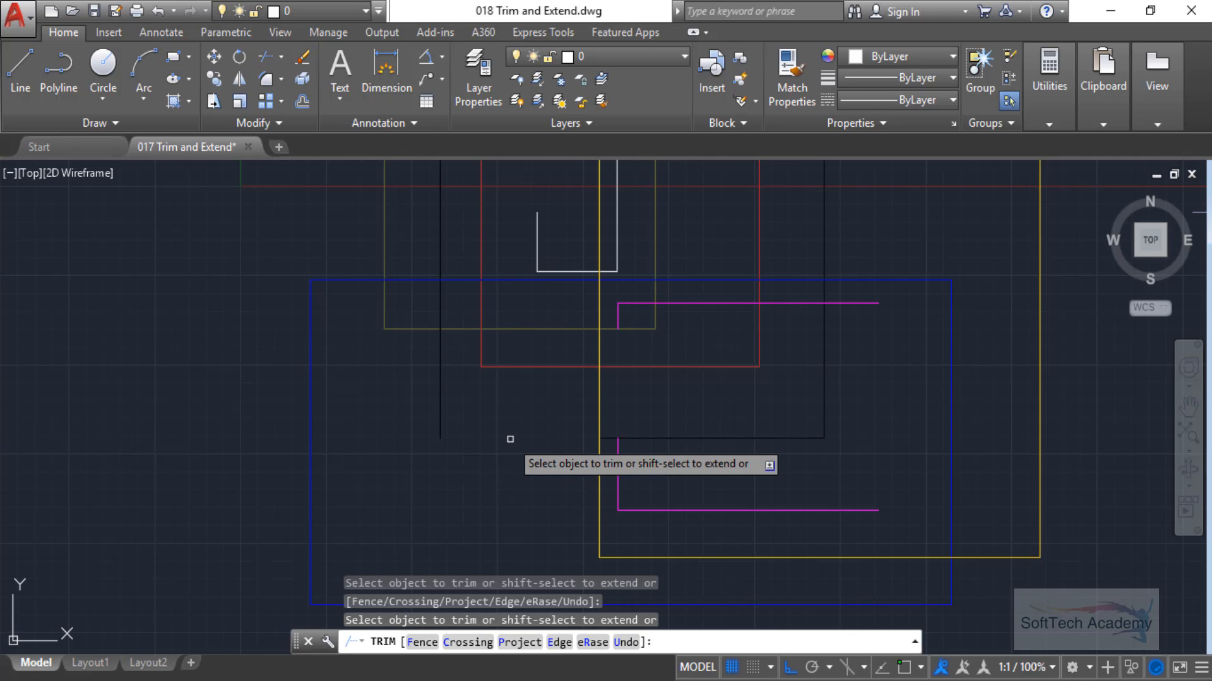
pyautogui.press('Escape')
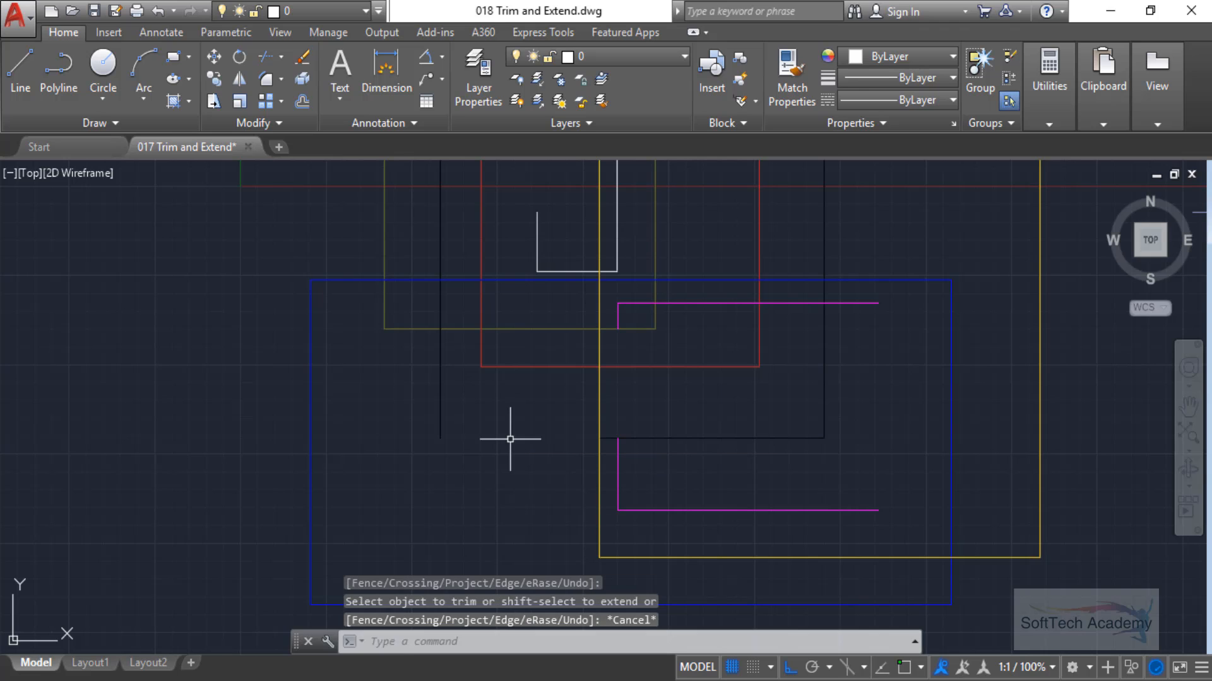
pyautogui.hotkey('ctrl', 'z')
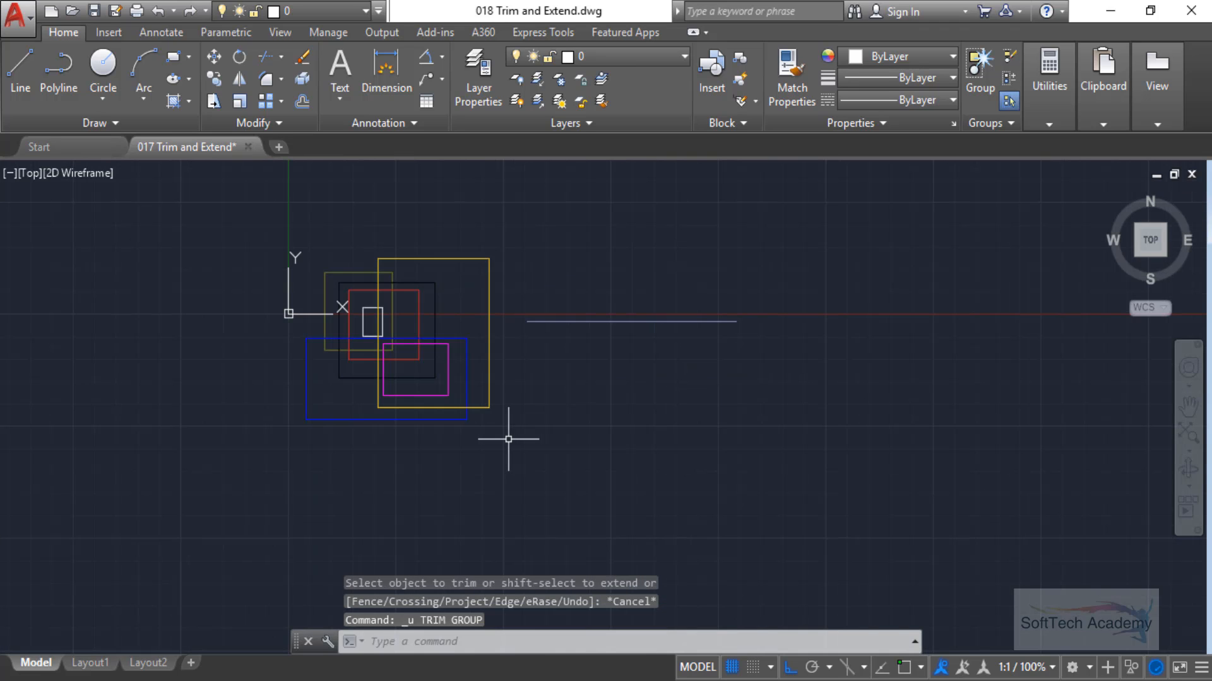
# Step: With all objects as cutting edges, trim along a fence crossing the blue, yellow and magenta rectangles' vertical sides, and undo the whole Trim operation
pyautogui.scroll(3, 495, 438)
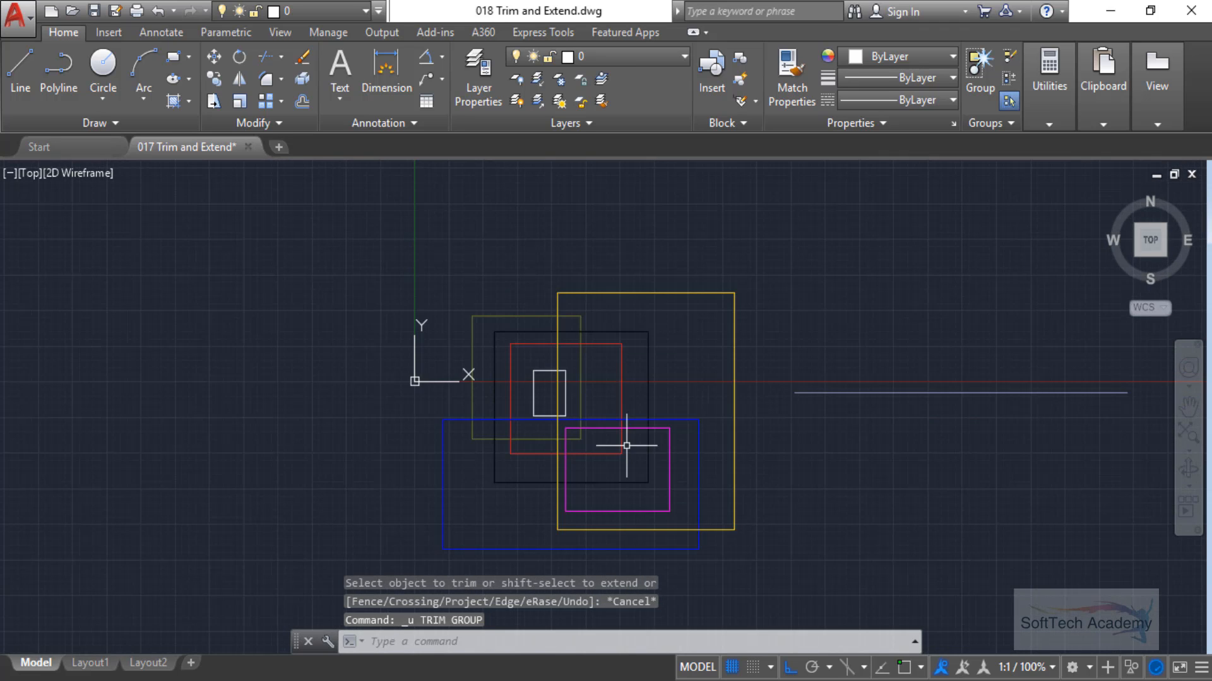
pyautogui.moveTo(626, 446); pyautogui.dragTo(637, 414, button='middle')
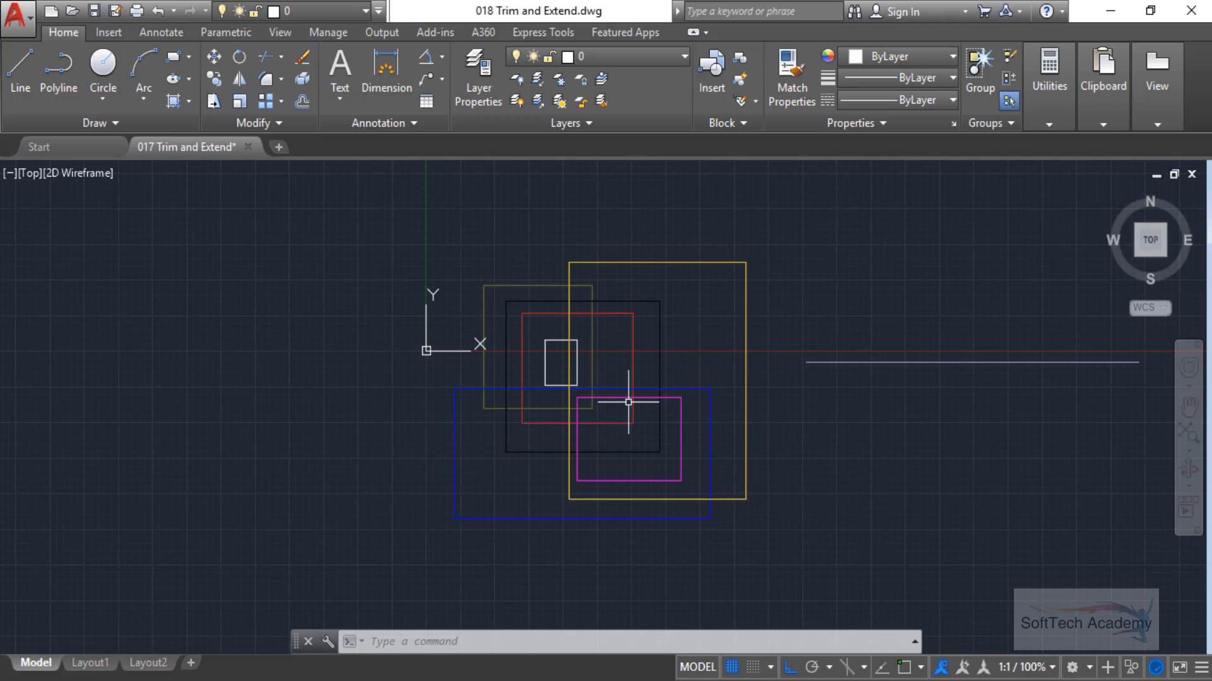
pyautogui.click(267, 57)
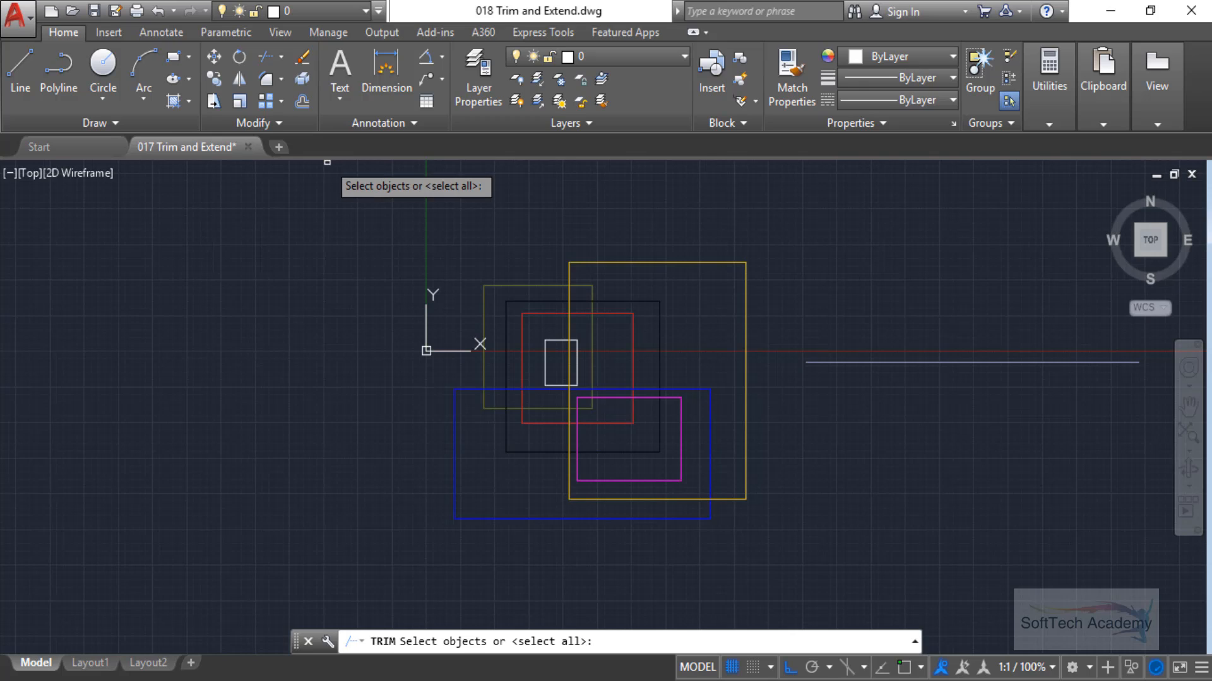
pyautogui.press('Return')
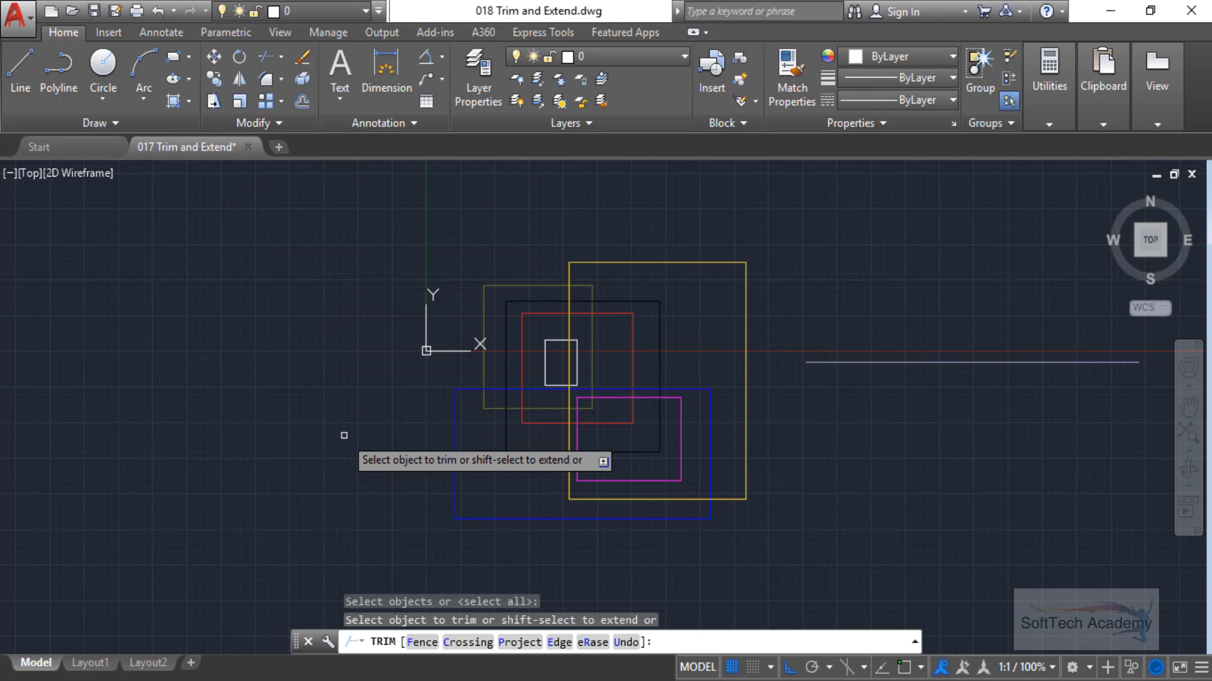
pyautogui.click(433, 650)
pyautogui.click(369, 511)
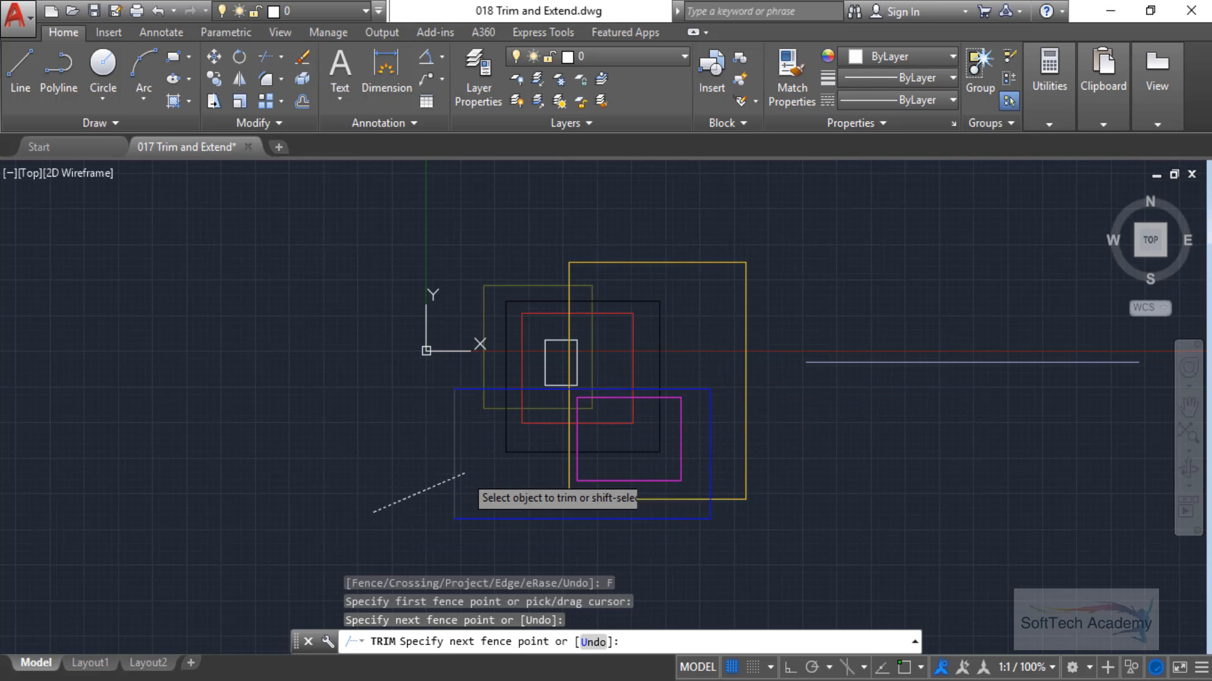
pyautogui.click(463, 473)
pyautogui.click(602, 466)
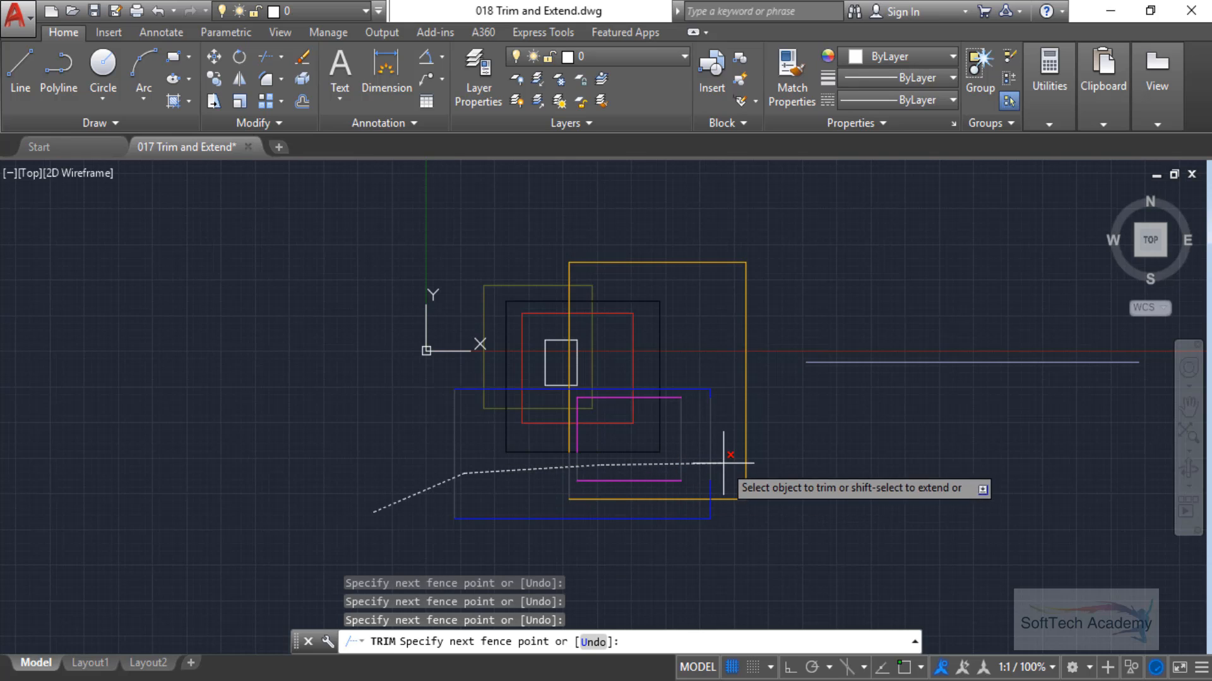
pyautogui.click(724, 463)
pyautogui.click(725, 347)
pyautogui.click(745, 286)
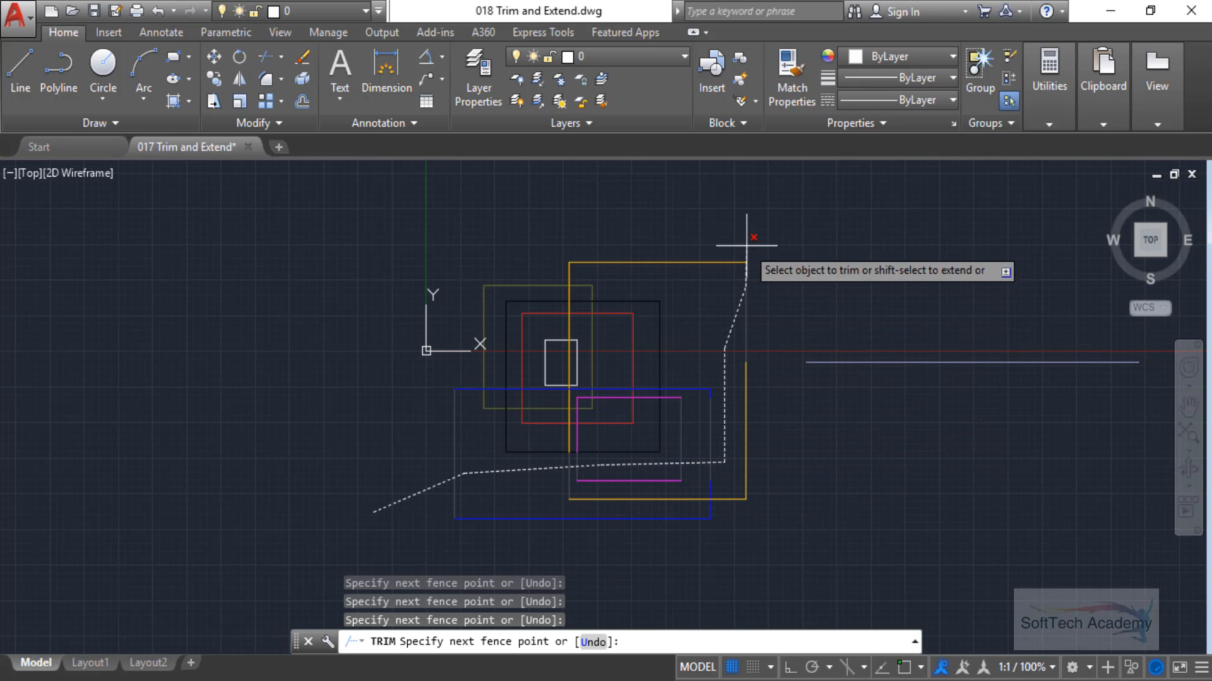
pyautogui.press('Return')
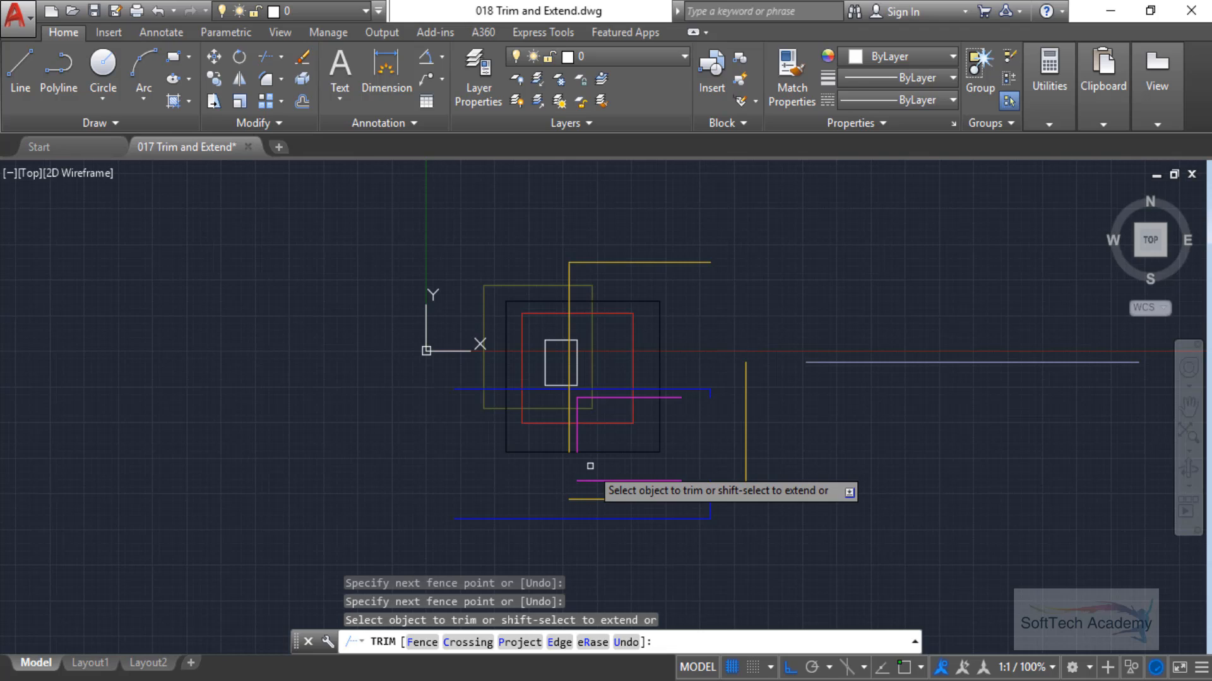
pyautogui.press('Escape')
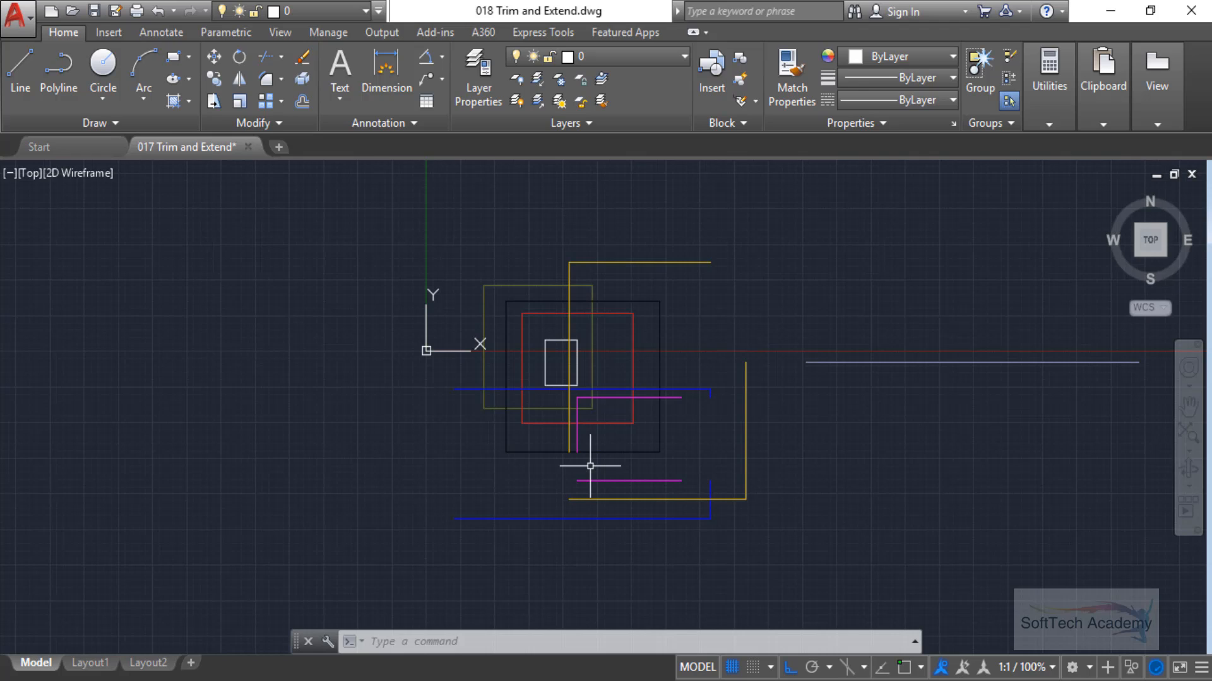
pyautogui.hotkey('ctrl', 'z')
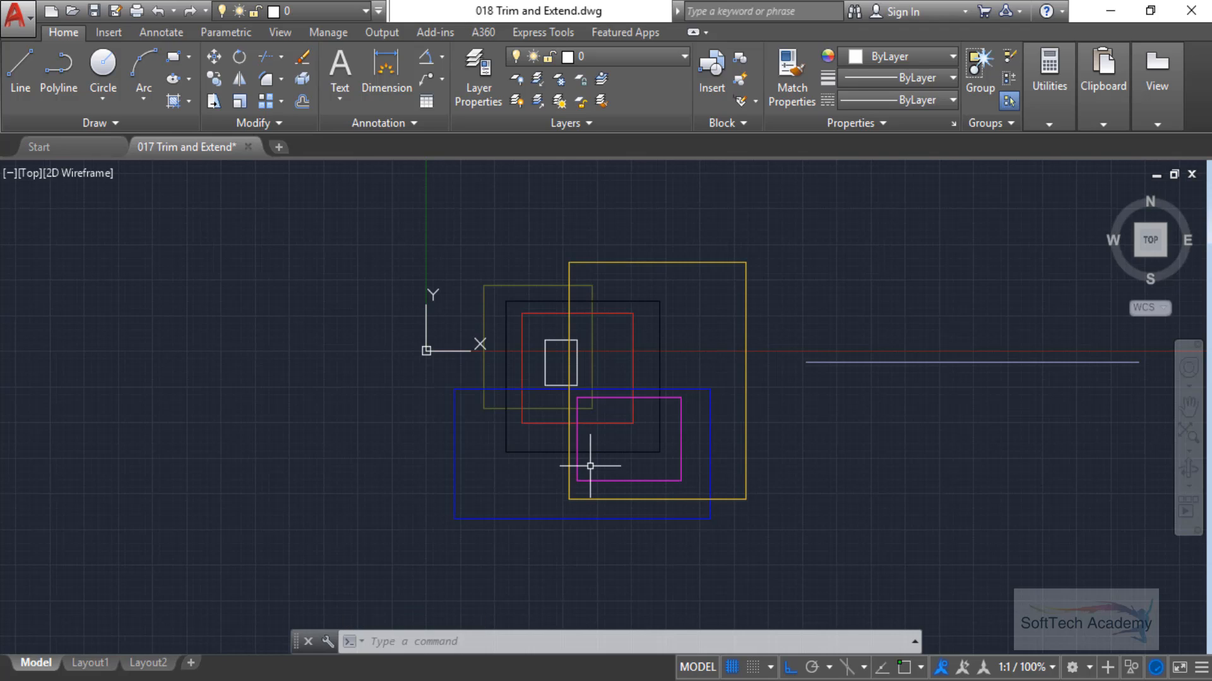
# Step: With the blue rectangle as the only cutting edge, trim the part of the yellow rectangle outside it
pyautogui.click(282, 58)
pyautogui.click(290, 95)
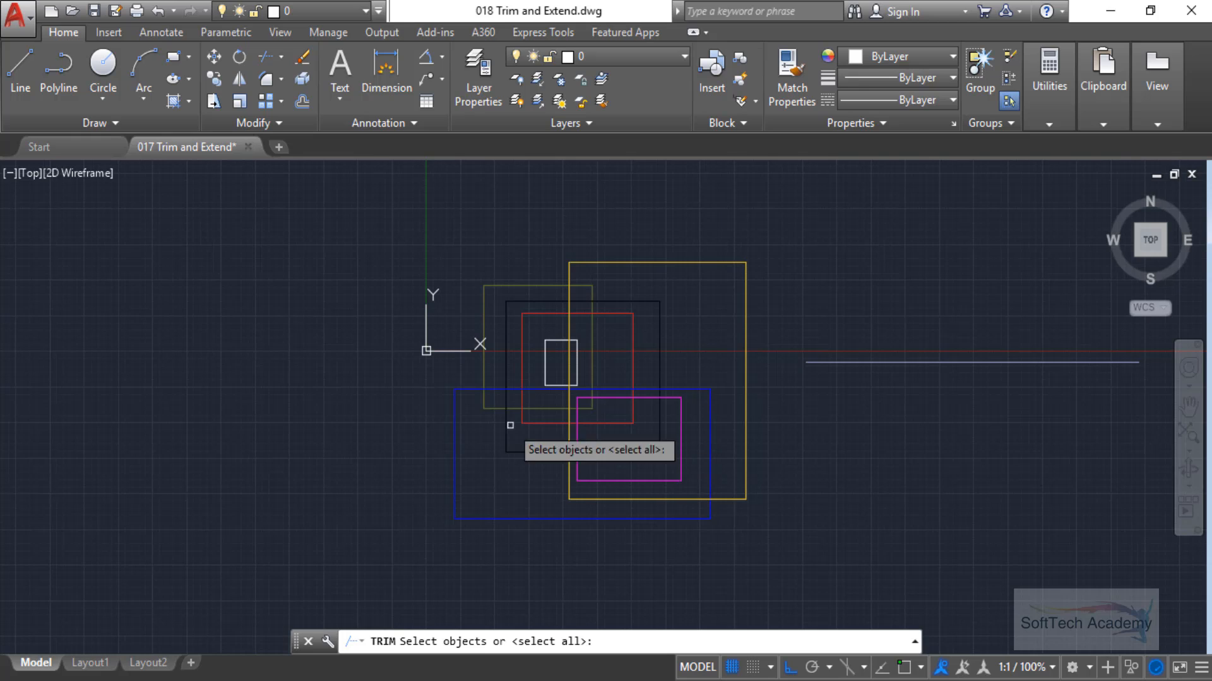
pyautogui.click(453, 460)
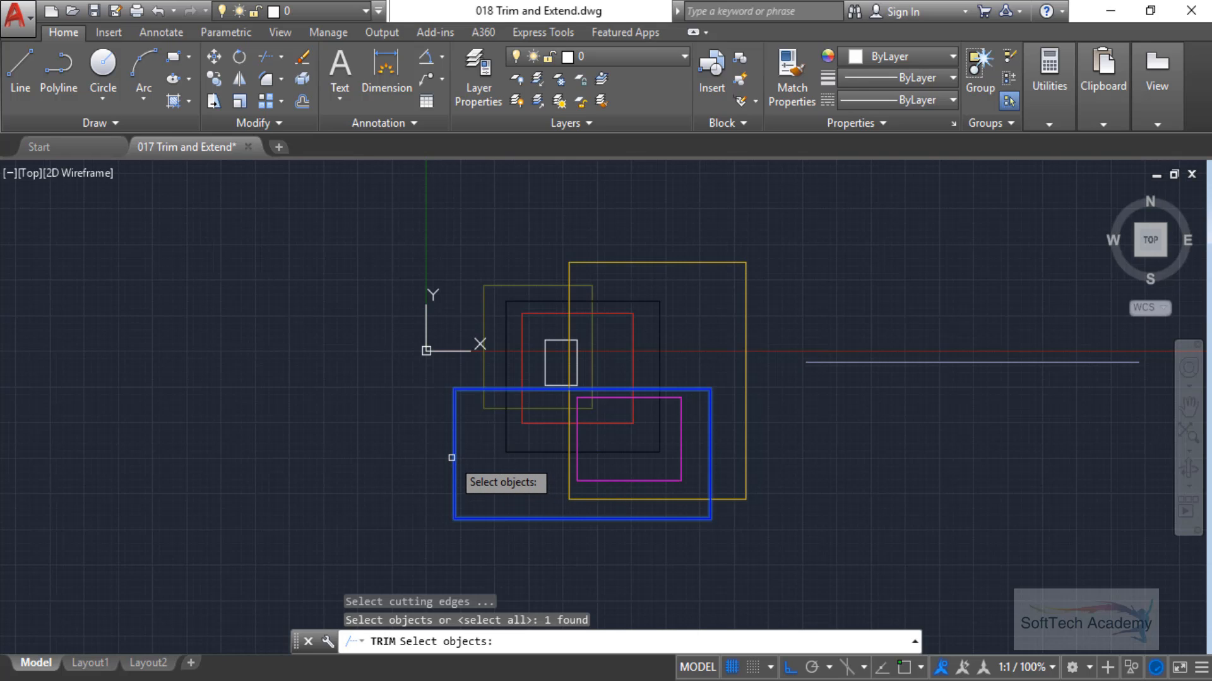
pyautogui.press('Return')
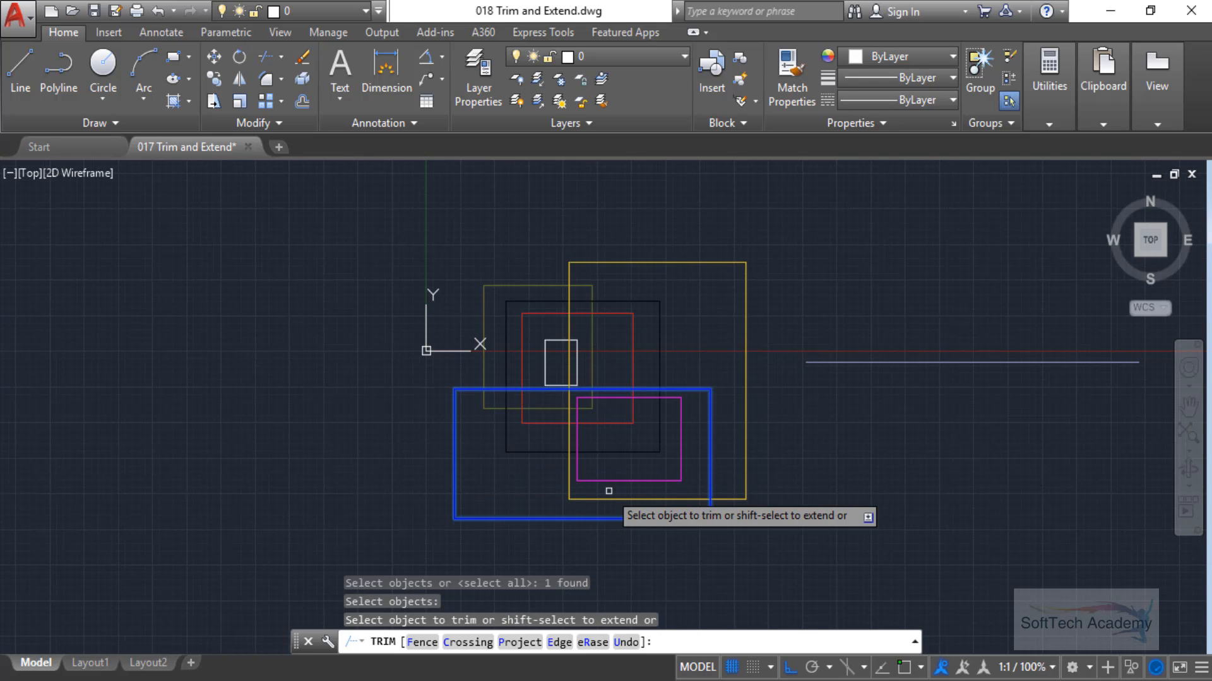
pyautogui.click(761, 369)
pyautogui.click(748, 354)
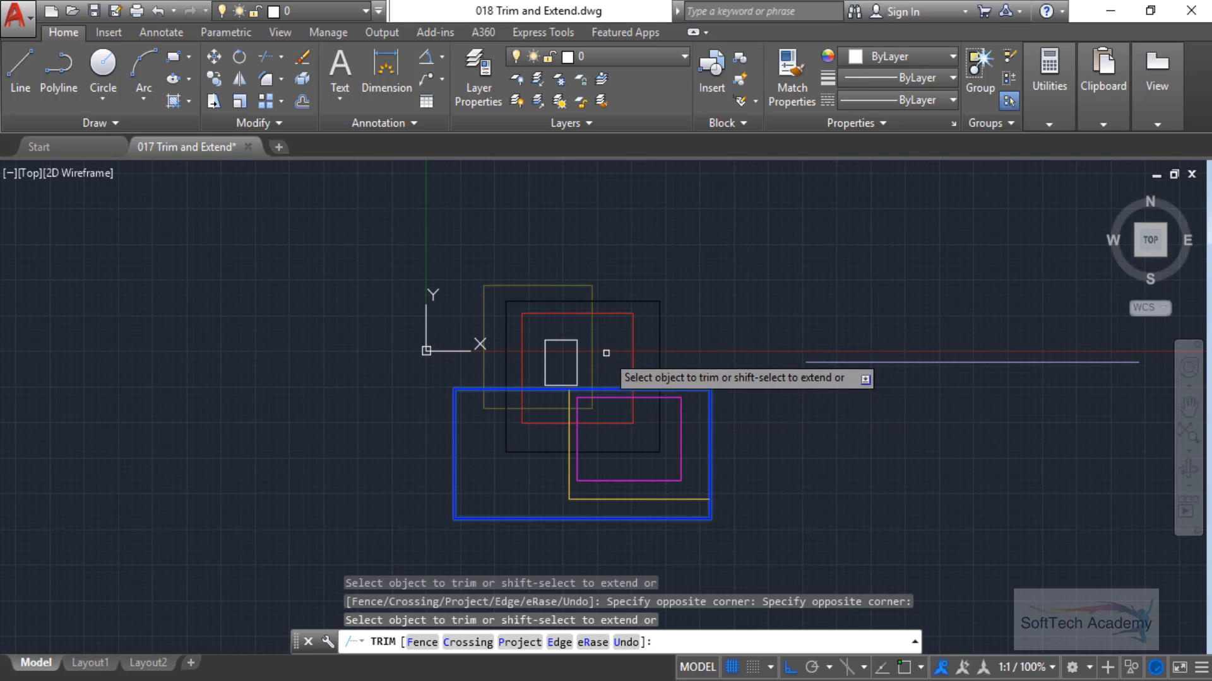
# Step: Trim the parts of the black, red and olive rectangles lying above the blue rectangle's top edge
pyautogui.click(677, 347)
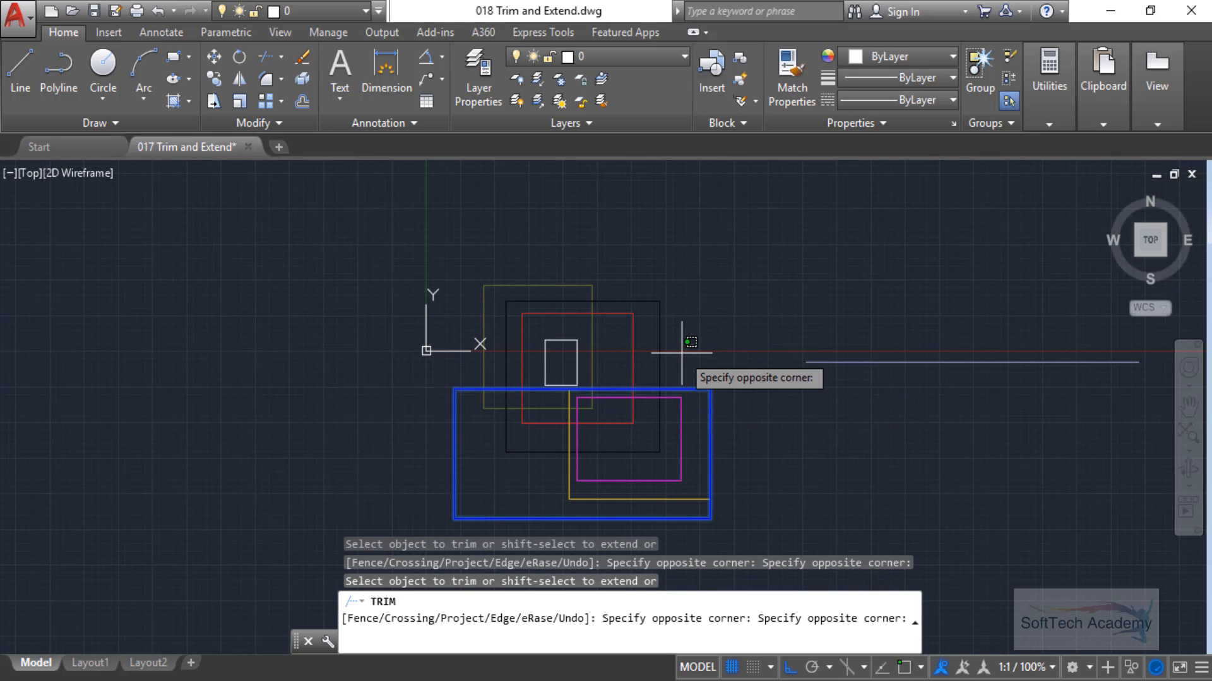
pyautogui.click(654, 360)
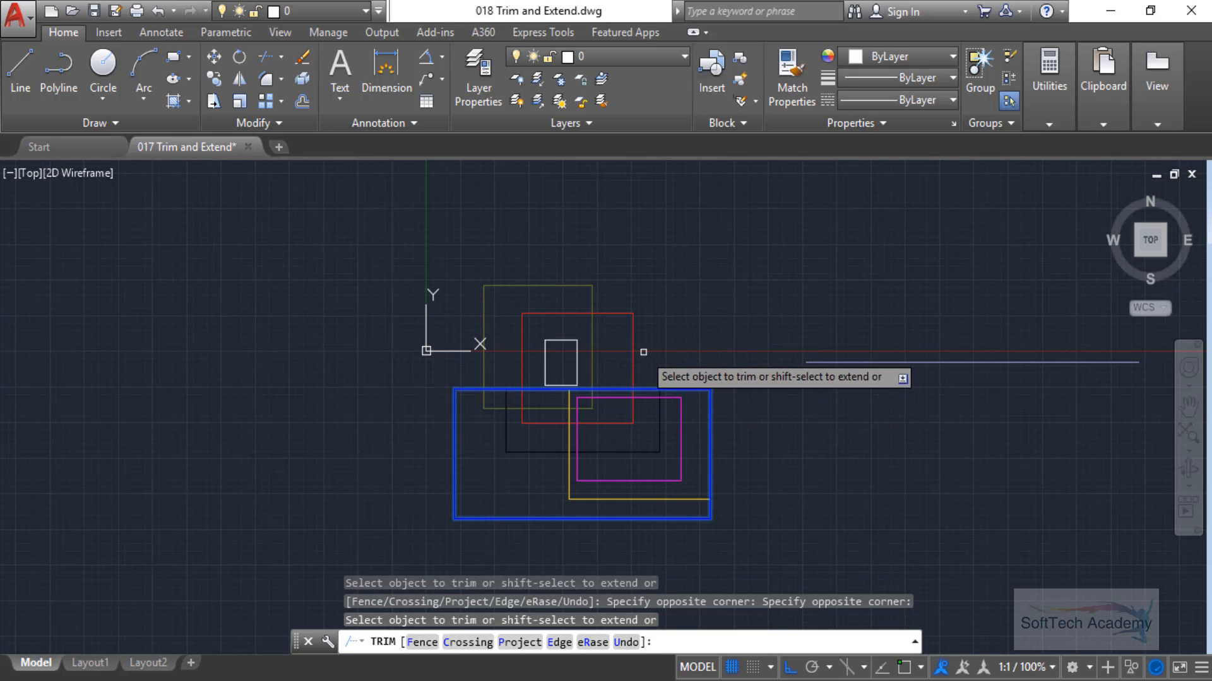
pyautogui.click(653, 361)
pyautogui.click(609, 358)
pyautogui.click(486, 335)
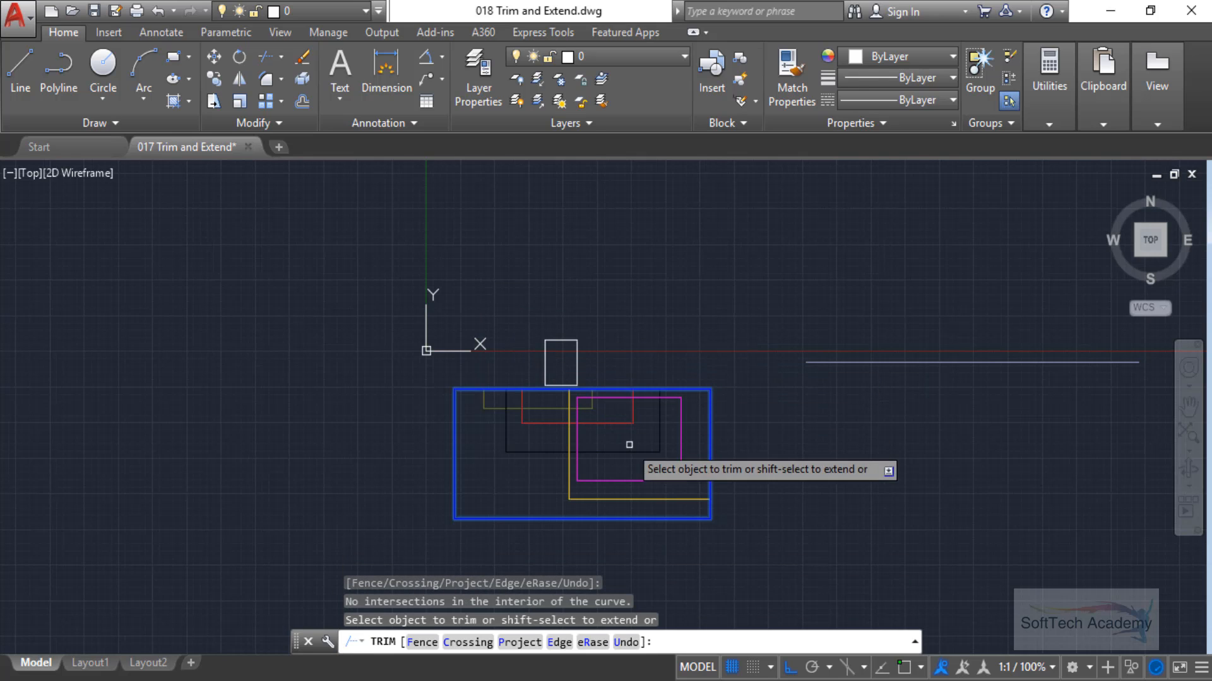
# Step: Try to trim the right side of the magenta rectangle lying inside the blue cutting edge
pyautogui.scroll(2, 675, 437)
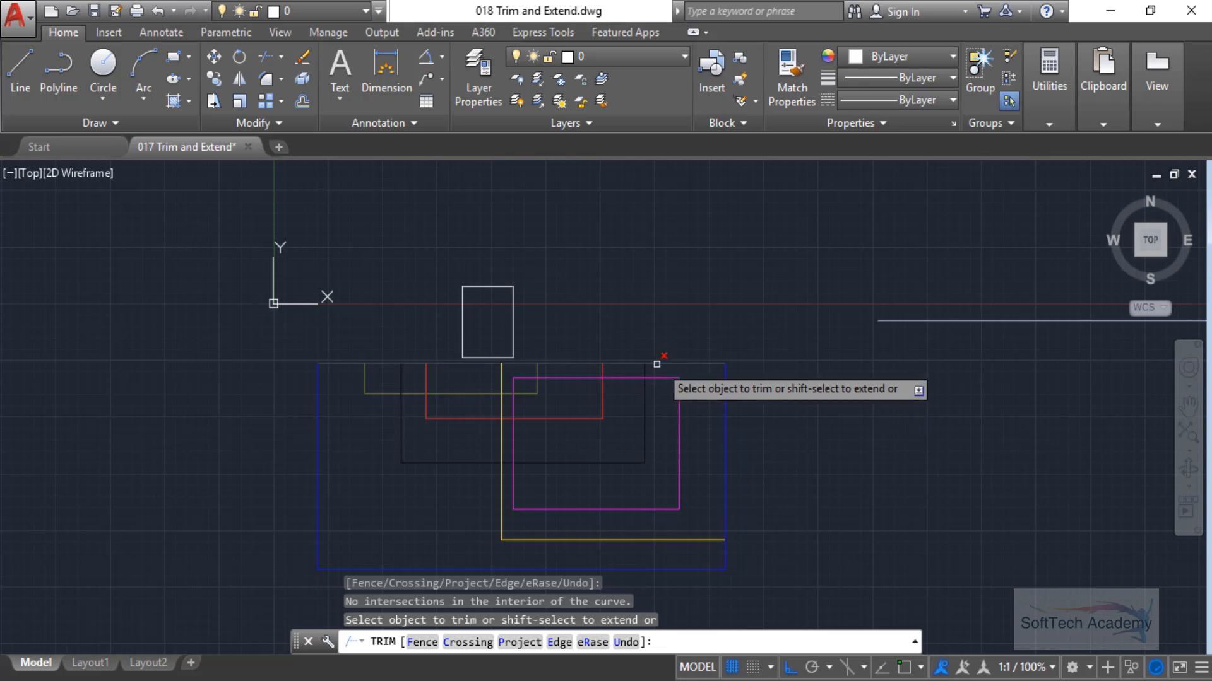
pyautogui.click(678, 410)
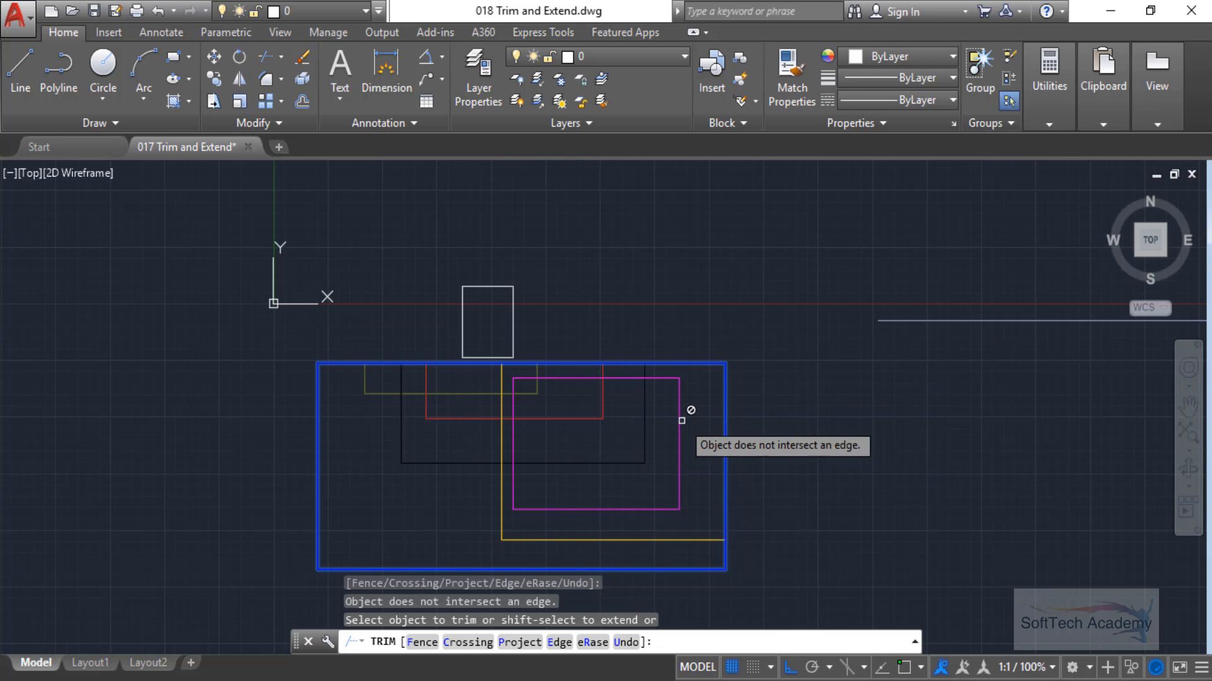
pyautogui.click(688, 409)
pyautogui.click(650, 415)
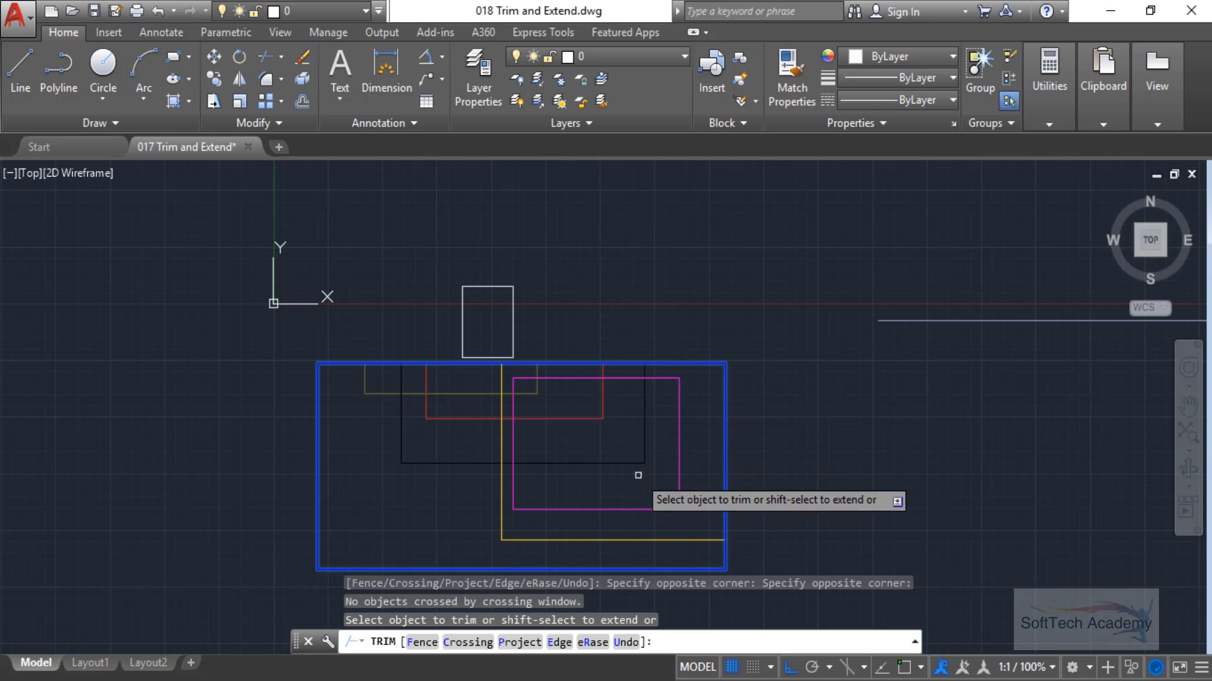
# Step: Try to trim the black rectangle's left side inside the blue rectangle and undo the whole Trim operation
pyautogui.click(406, 414)
pyautogui.click(402, 409)
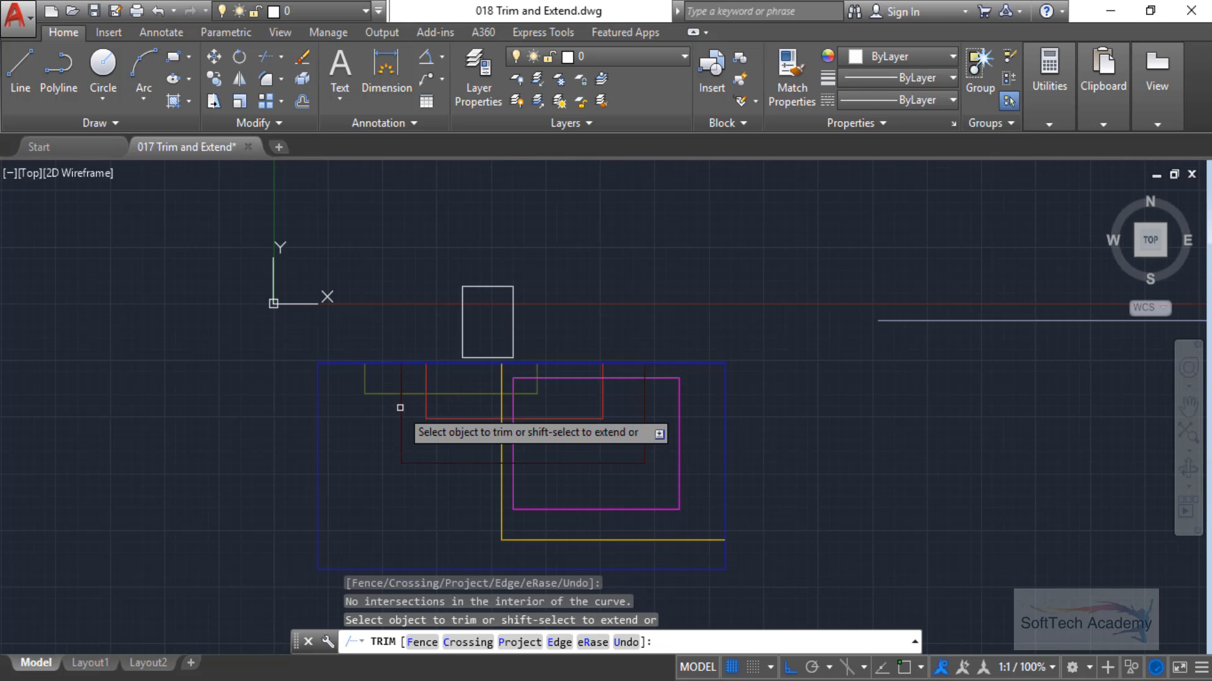
pyautogui.click(398, 408)
pyautogui.click(404, 410)
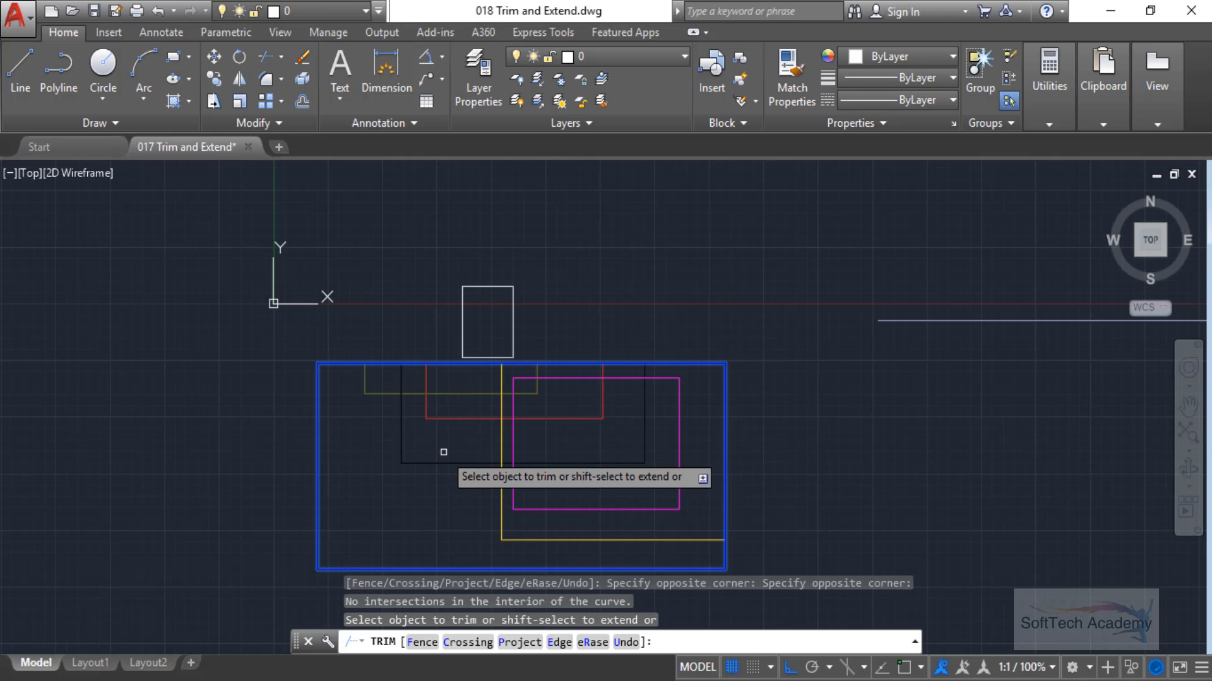
pyautogui.press('Escape')
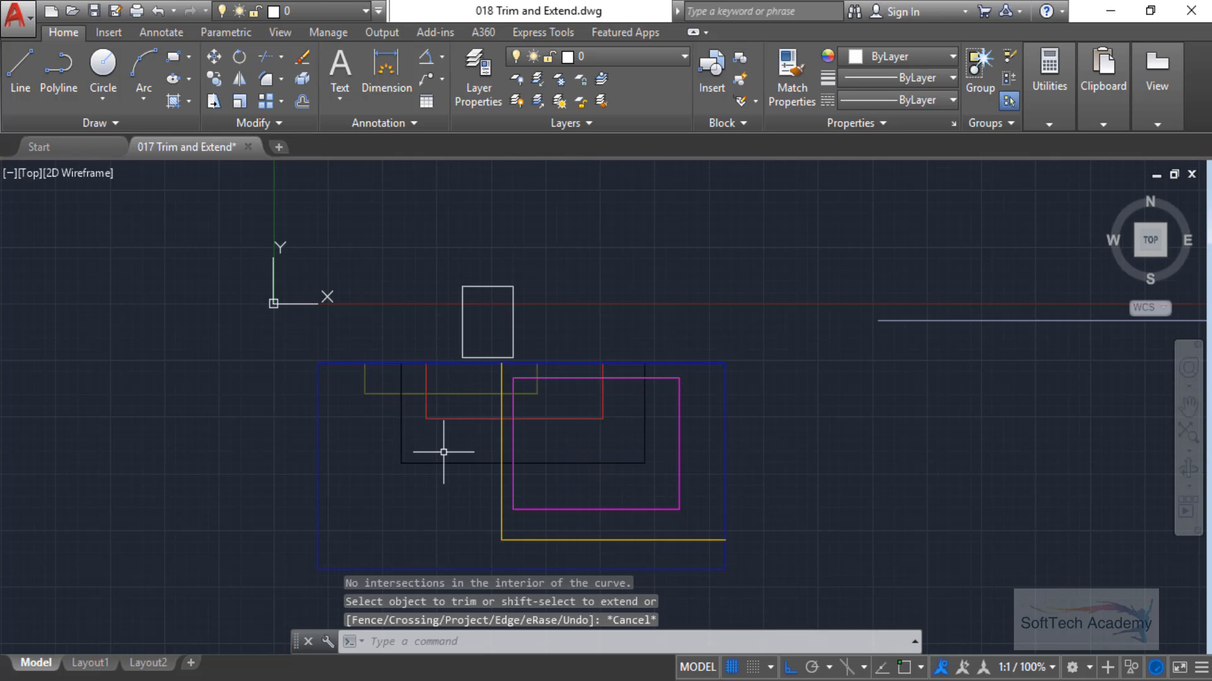
pyautogui.hotkey('ctrl', 'z')
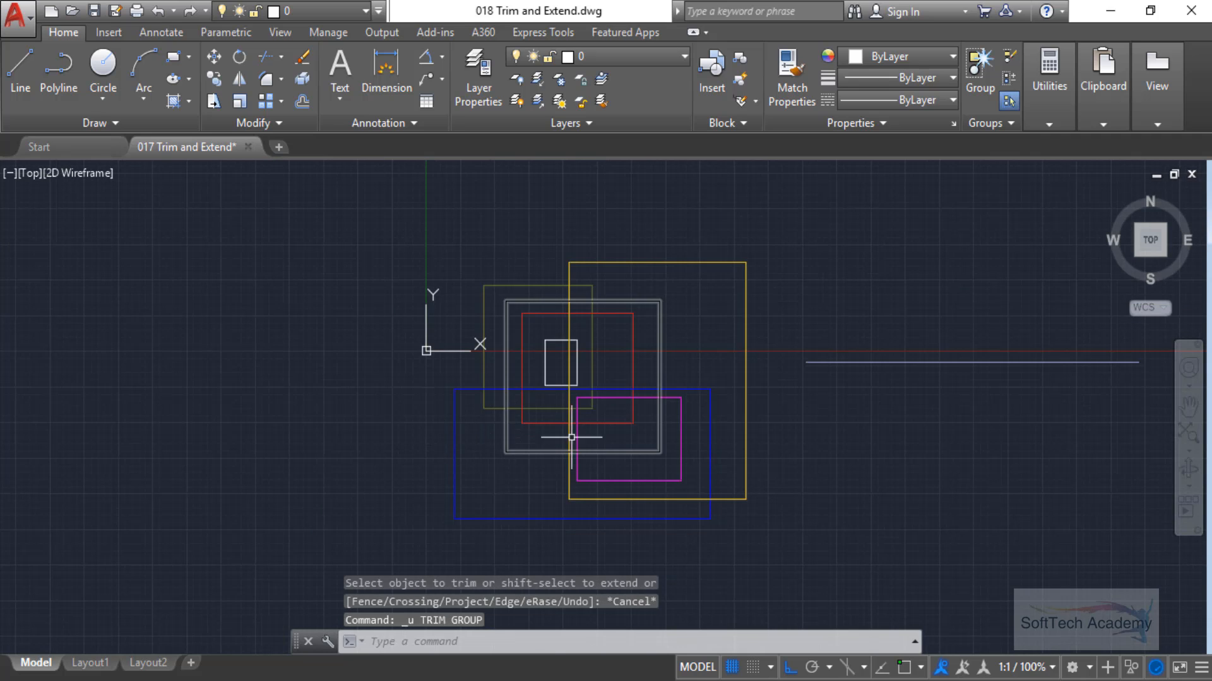
# Step: Draw a horizontal line below the existing horizontal line beside the rectangles, spanning about the same length
pyautogui.moveTo(719, 441); pyautogui.dragTo(596, 430, button='middle')
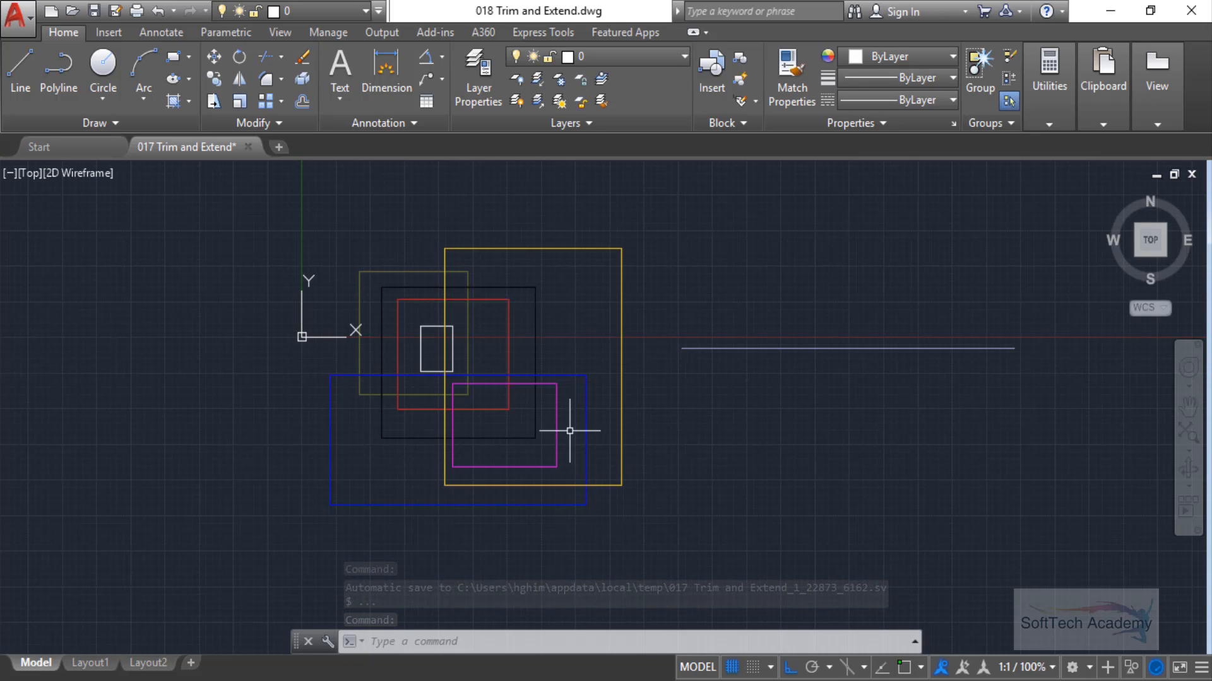
pyautogui.write('l')
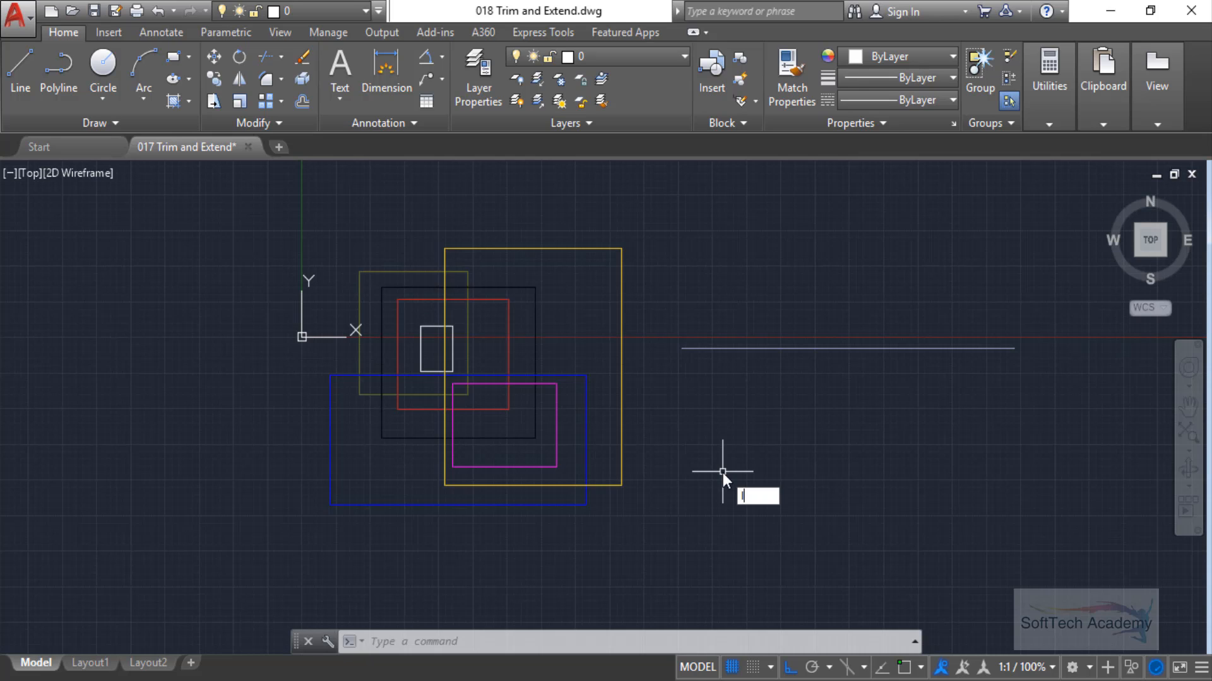
pyautogui.press('Return')
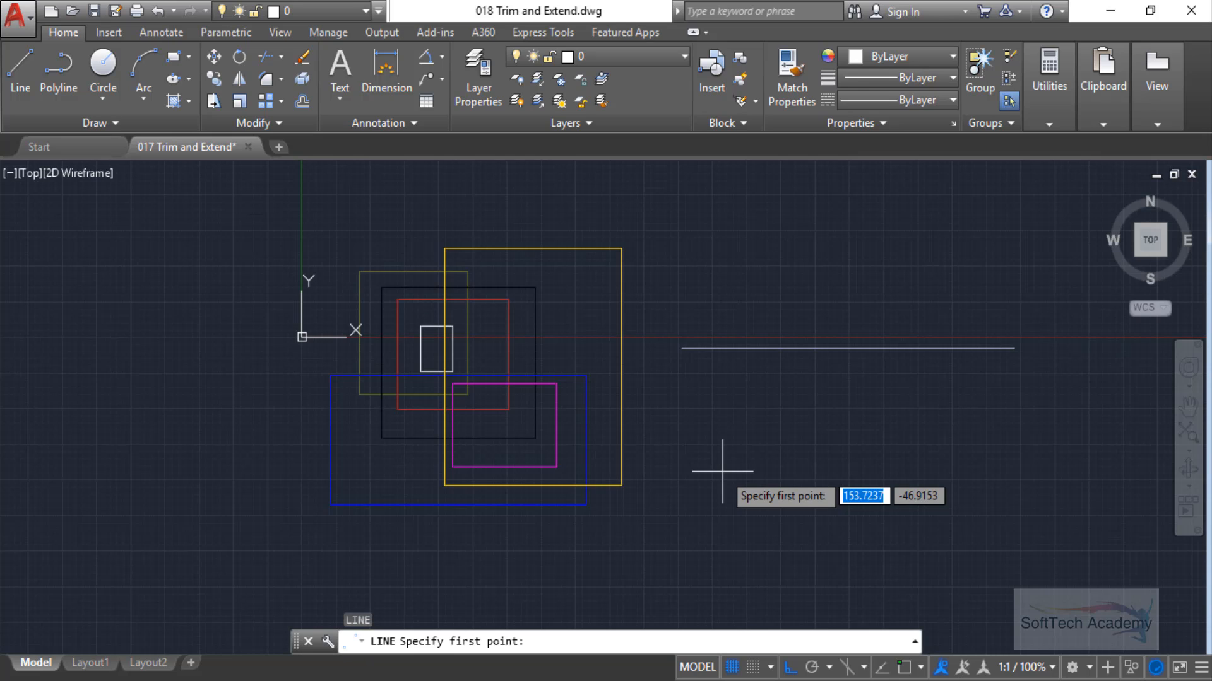
pyautogui.click(679, 434)
pyautogui.click(1020, 434)
pyautogui.press('Escape')
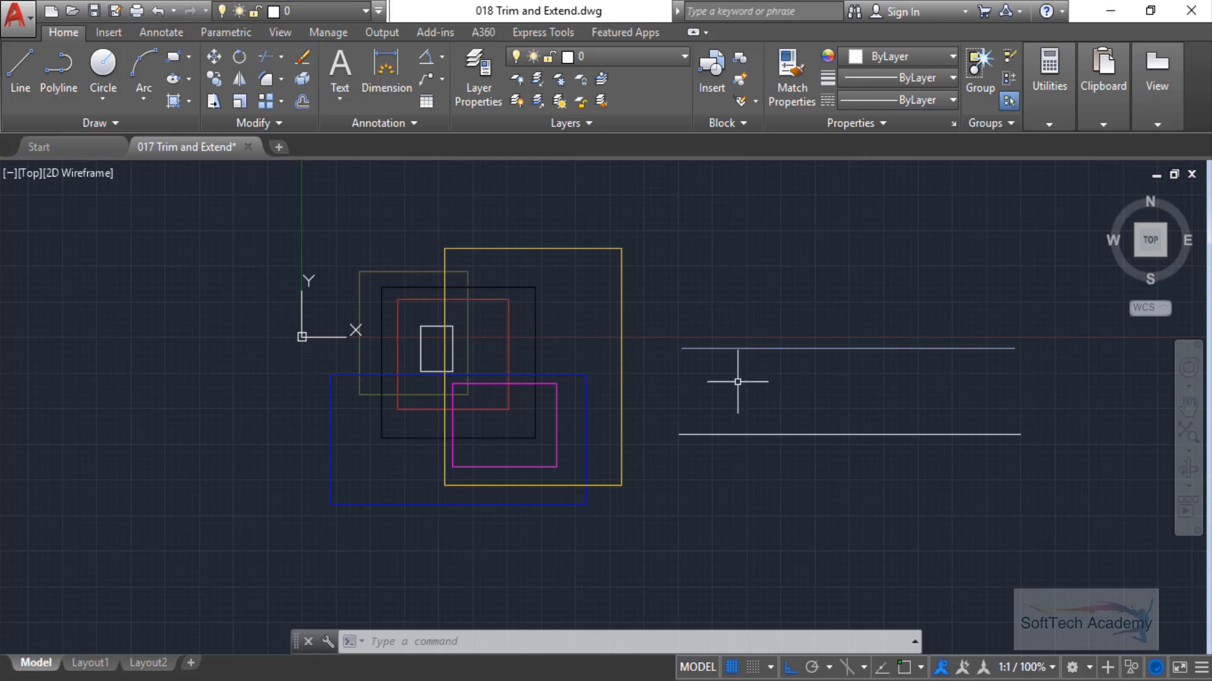
# Step: Try to extend the blue rectangle's right side with the lower horizontal line as the boundary edge
pyautogui.click(284, 59)
pyautogui.click(302, 120)
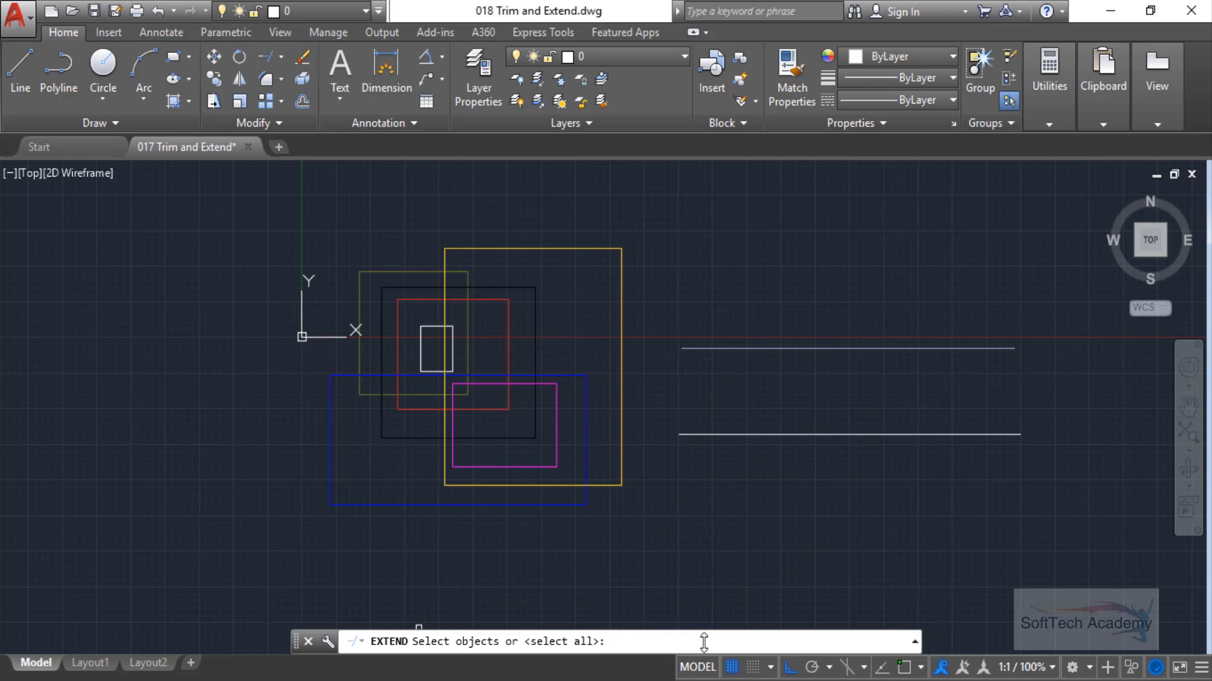
pyautogui.click(743, 434)
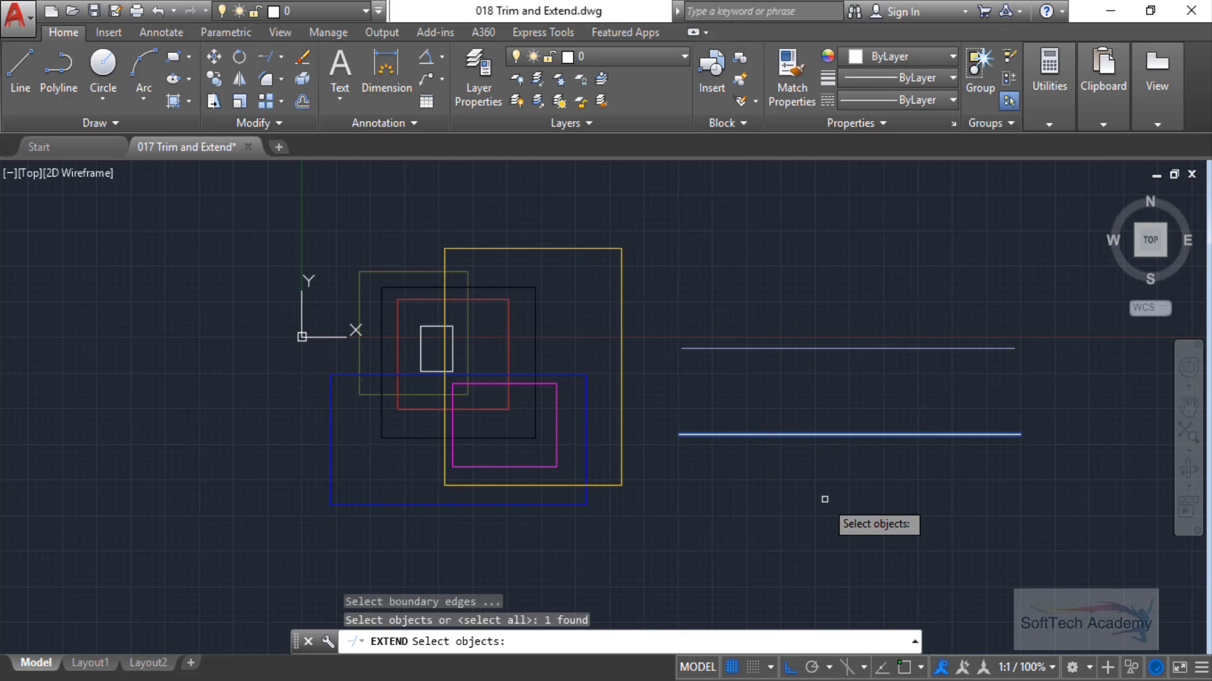
pyautogui.press('Return')
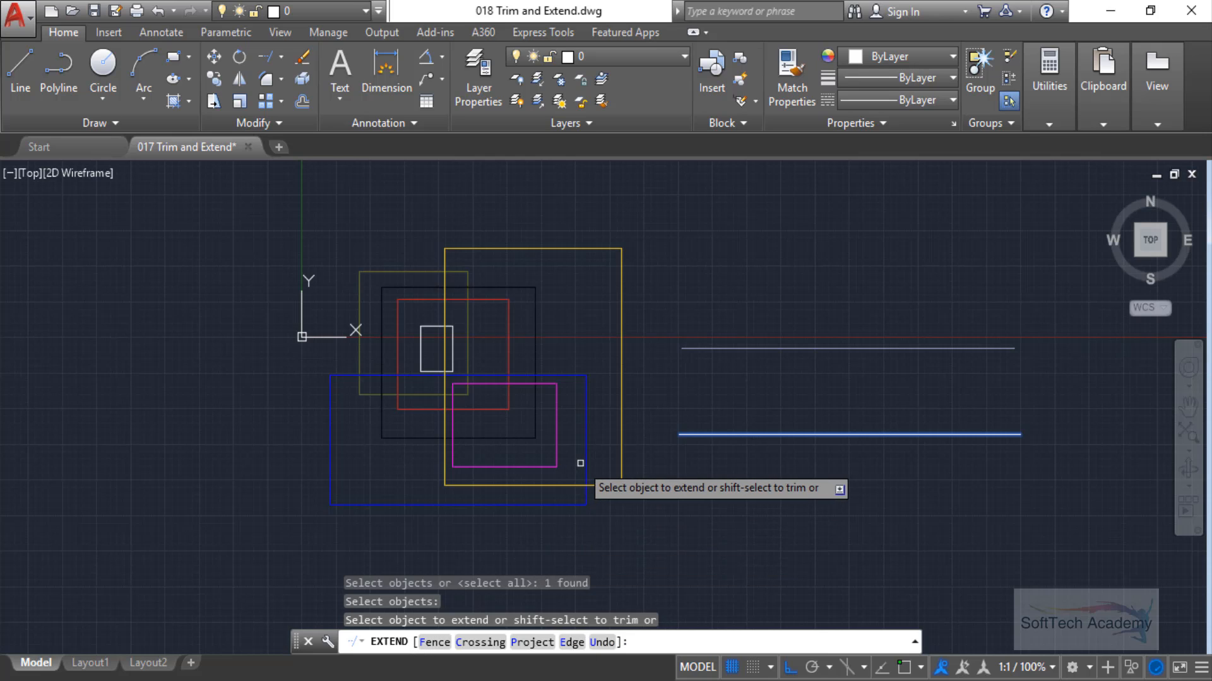
pyautogui.click(586, 410)
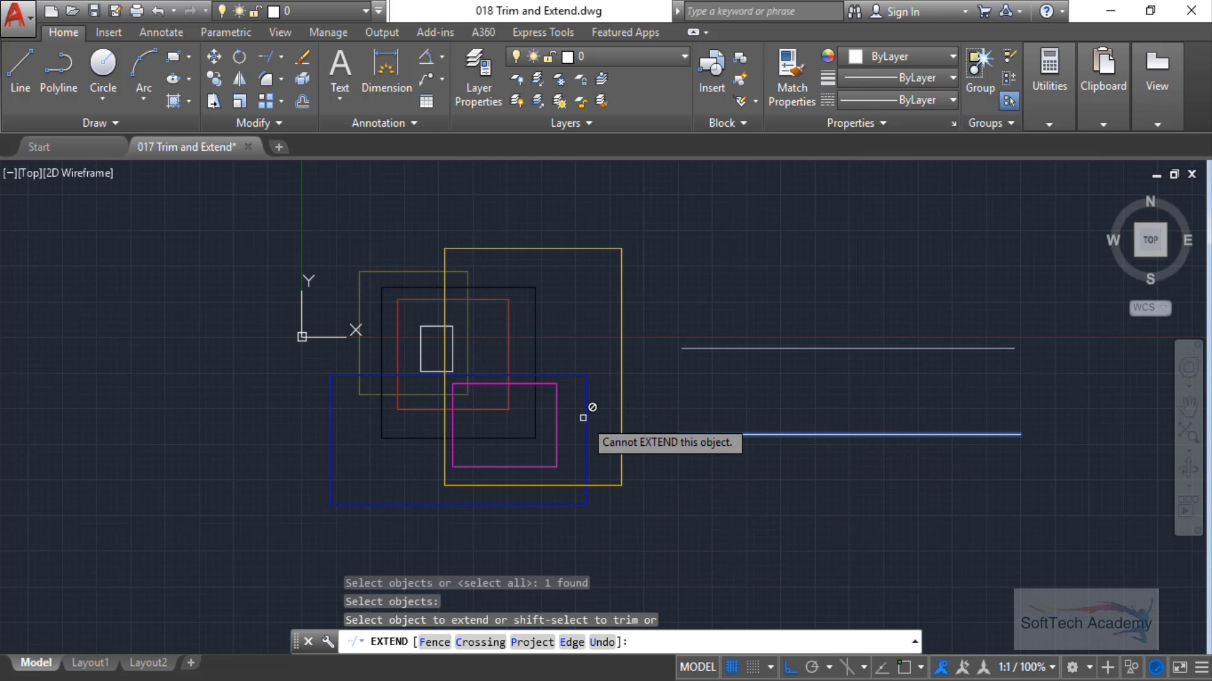
pyautogui.press('Escape')
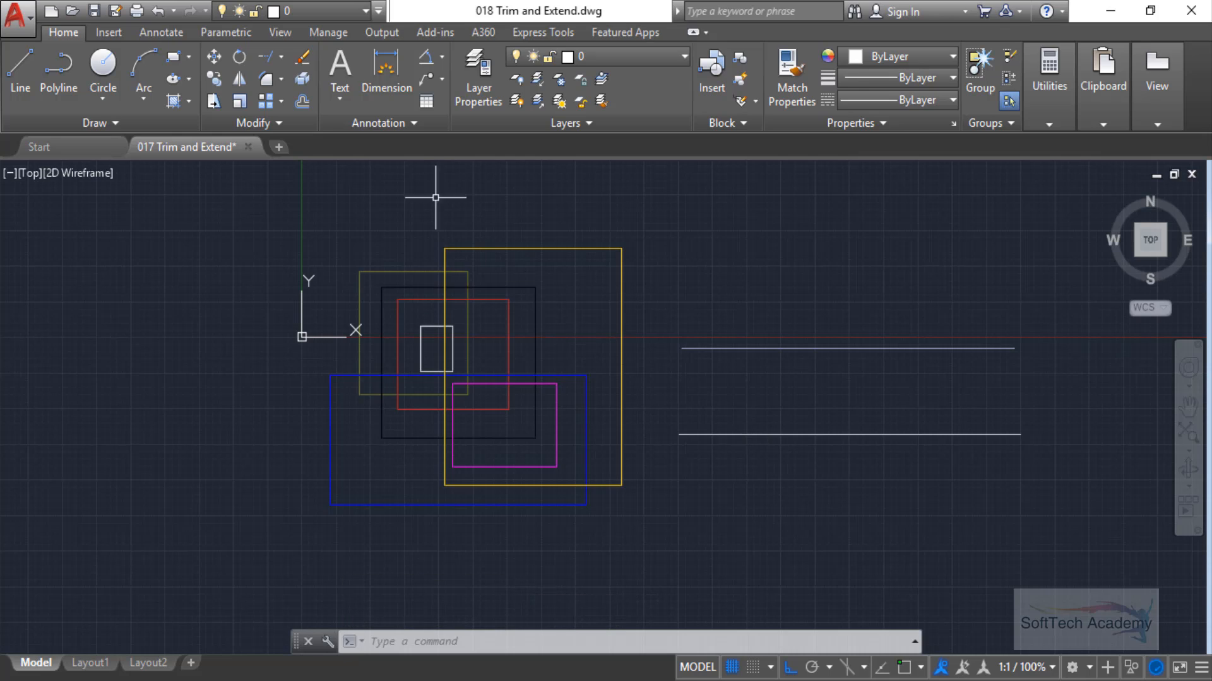
# Step: Extend the lower horizontal line to the yellow rectangle's right side, using all objects as boundary edges
pyautogui.click(282, 57)
pyautogui.click(305, 124)
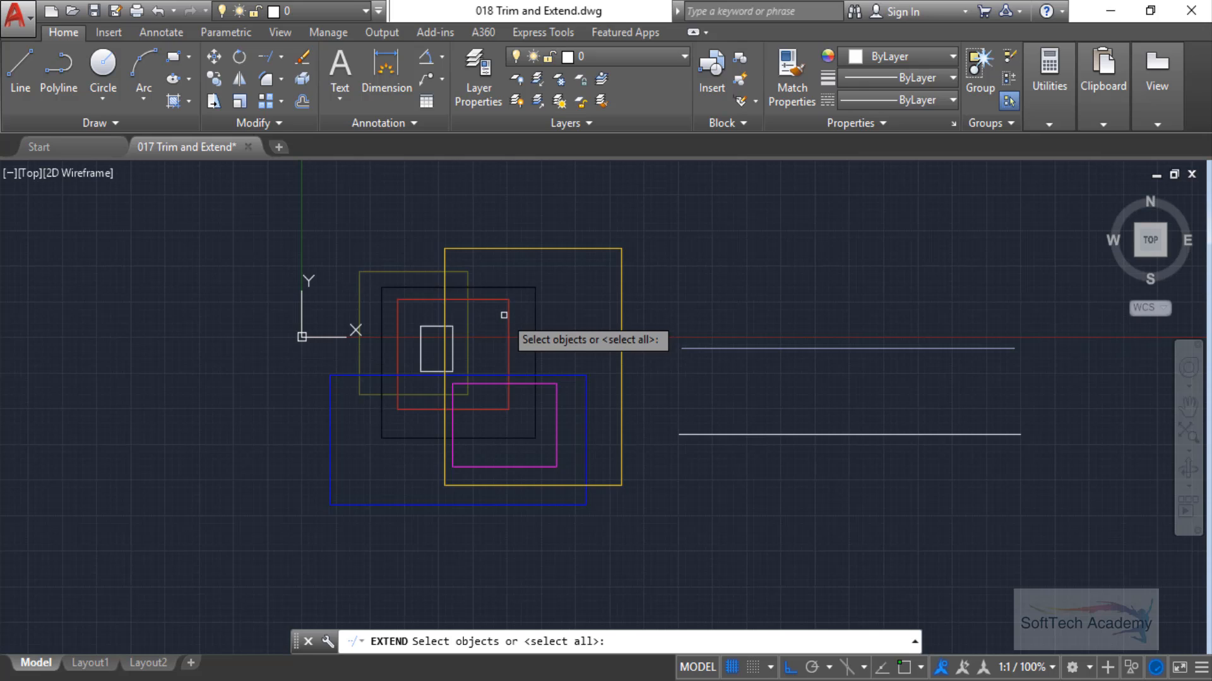
pyautogui.press('Return')
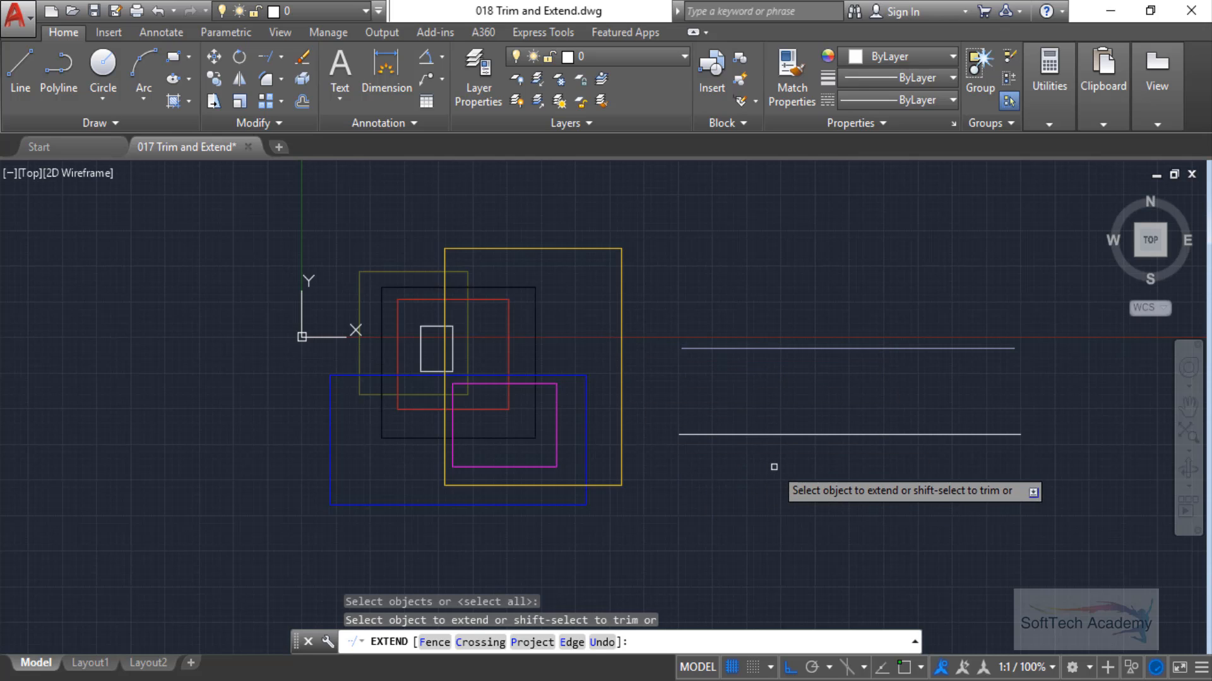
pyautogui.click(781, 436)
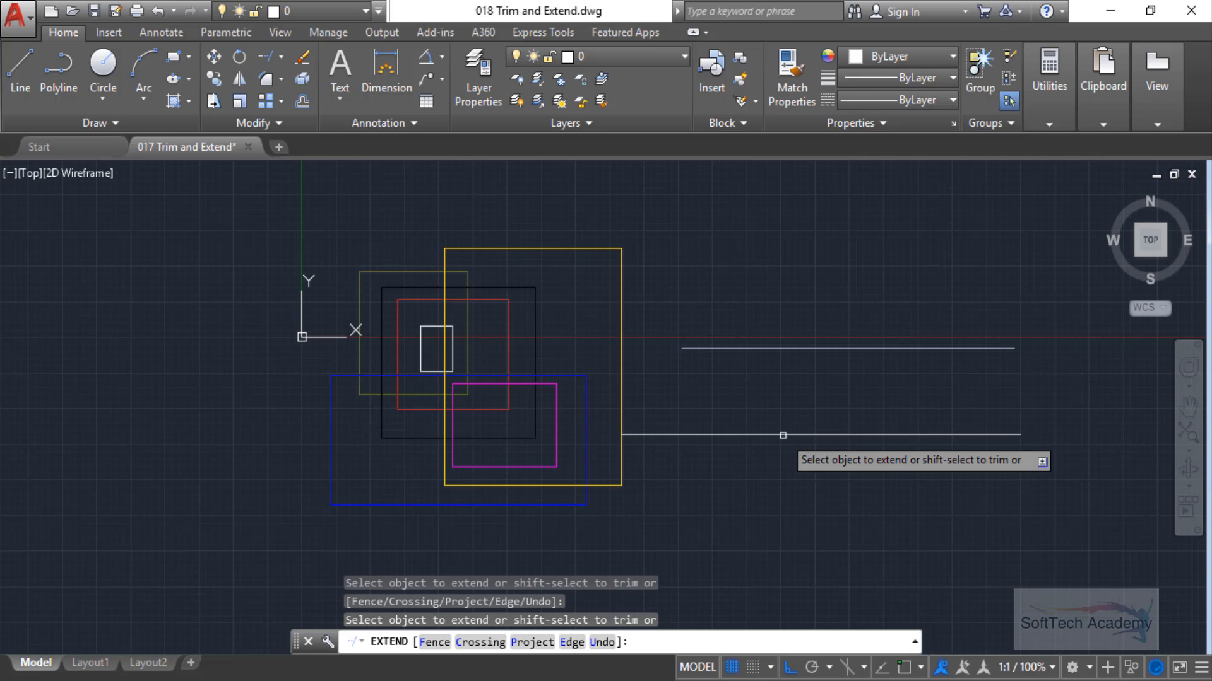
pyautogui.press('Return')
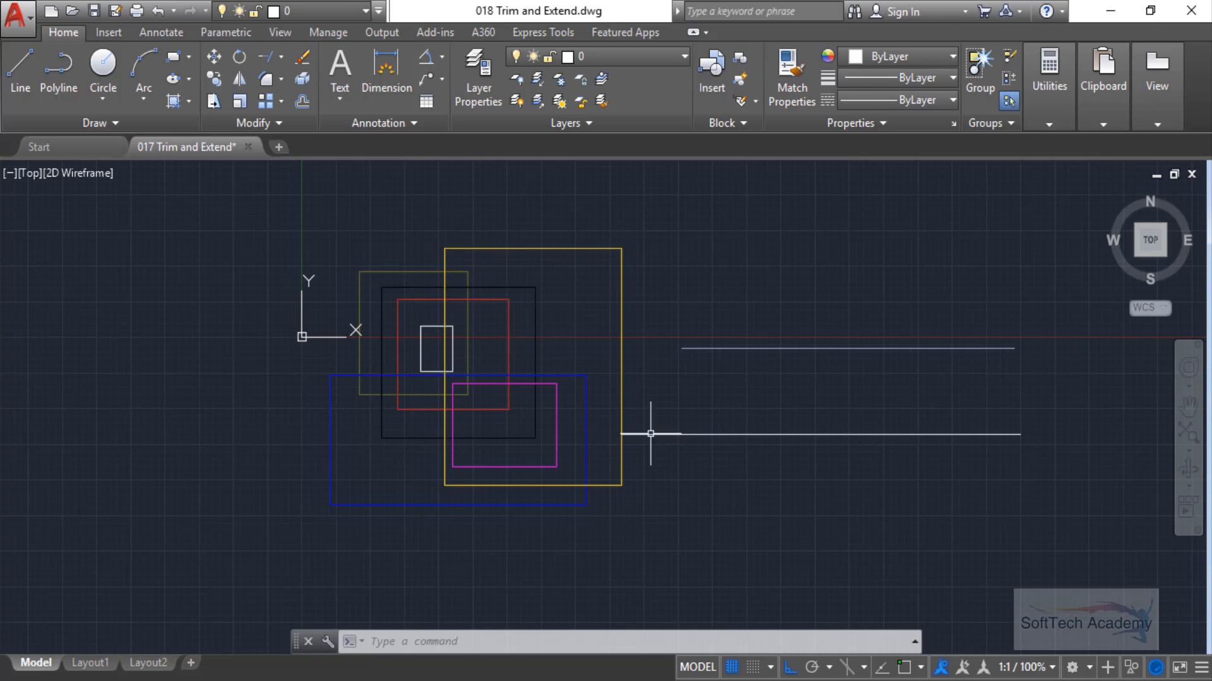
# Step: Undo the extension of the lower horizontal line to the yellow rectangle
pyautogui.click(280, 57)
pyautogui.click(288, 110)
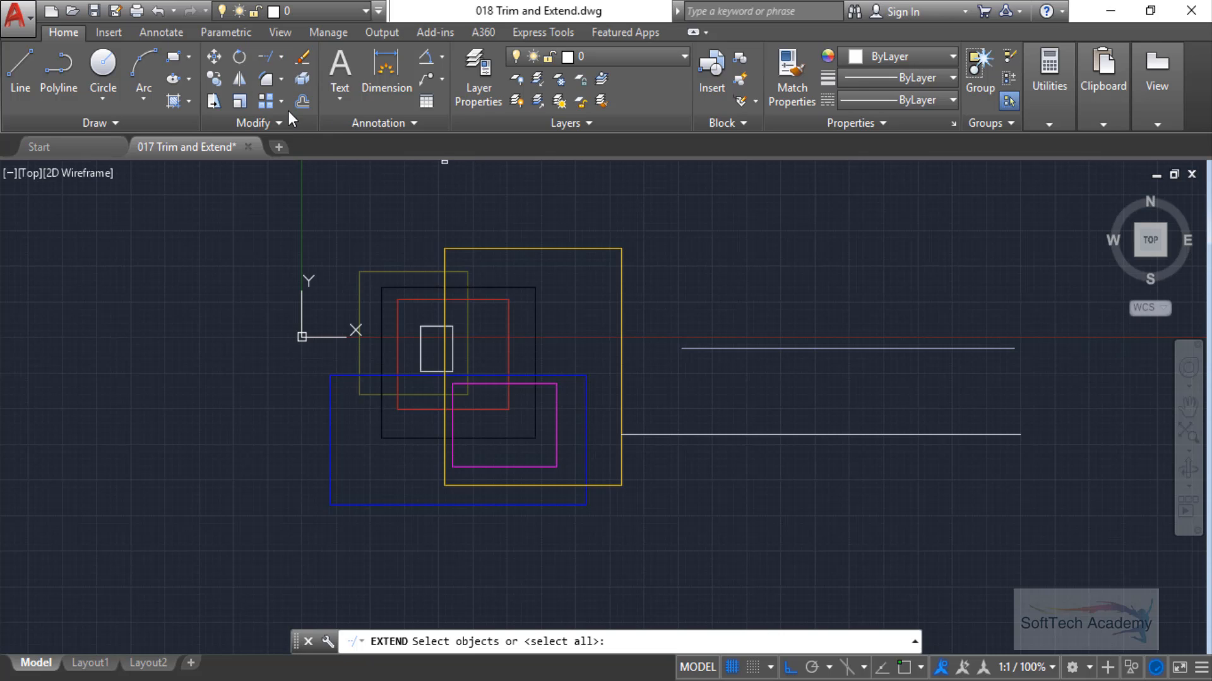
pyautogui.click(644, 436)
pyautogui.press('Escape')
pyautogui.hotkey('ctrl', 'z')
pyautogui.press('Escape')
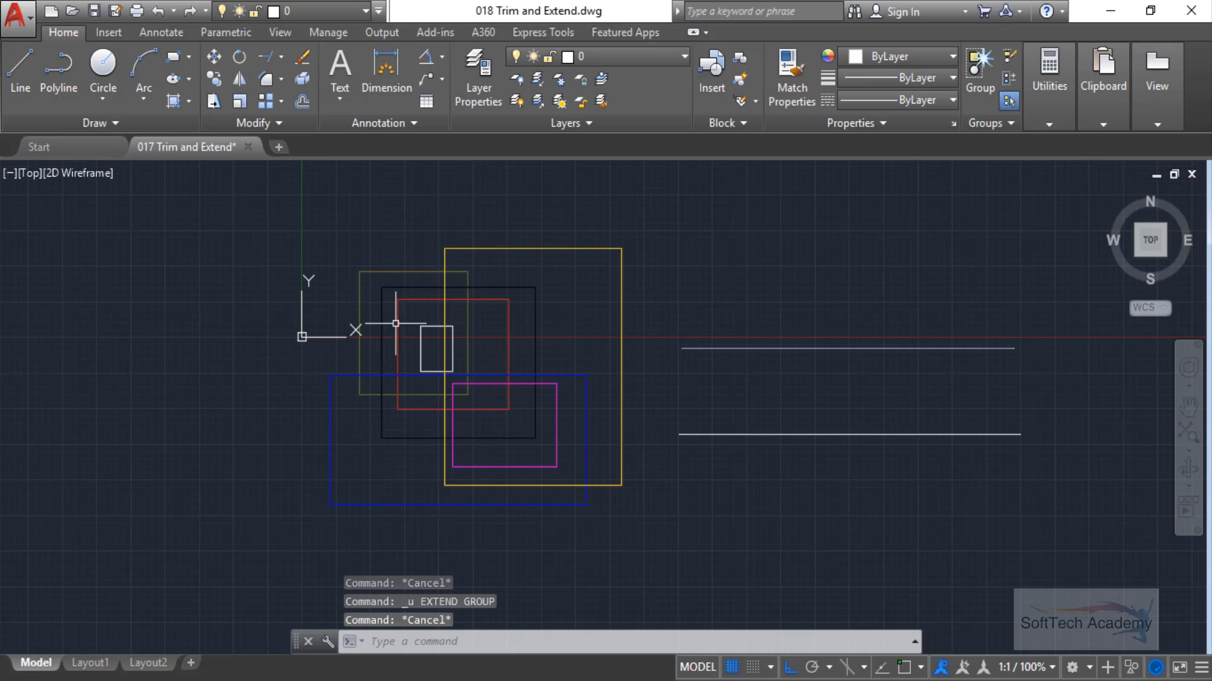
# Step: With all objects as boundaries, extend the lower horizontal line edge by edge through the rectangles to the yellow rectangle's left side
pyautogui.click(281, 58)
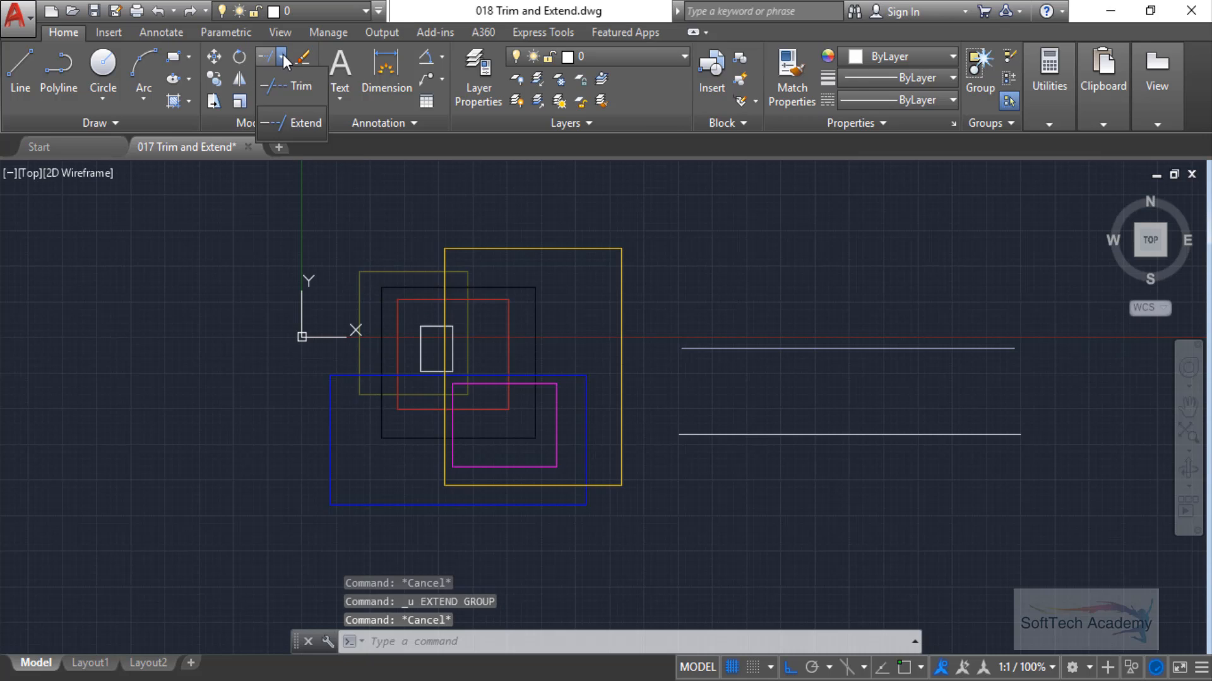
pyautogui.click(289, 112)
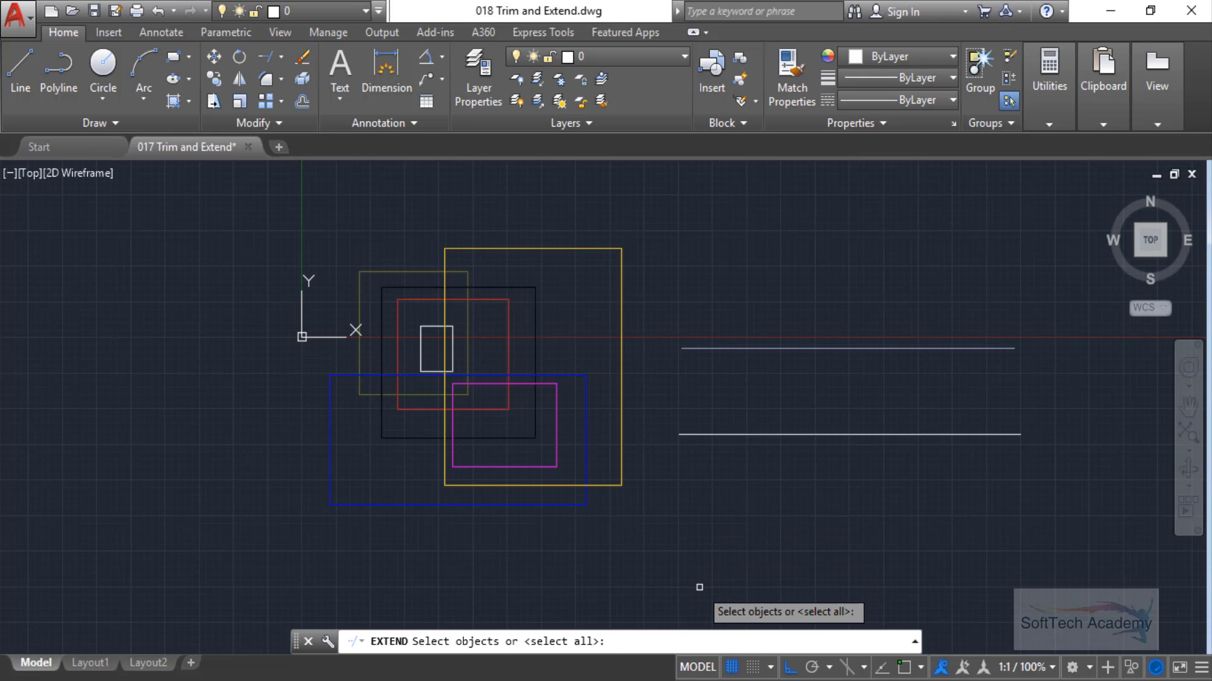
pyautogui.press('Return')
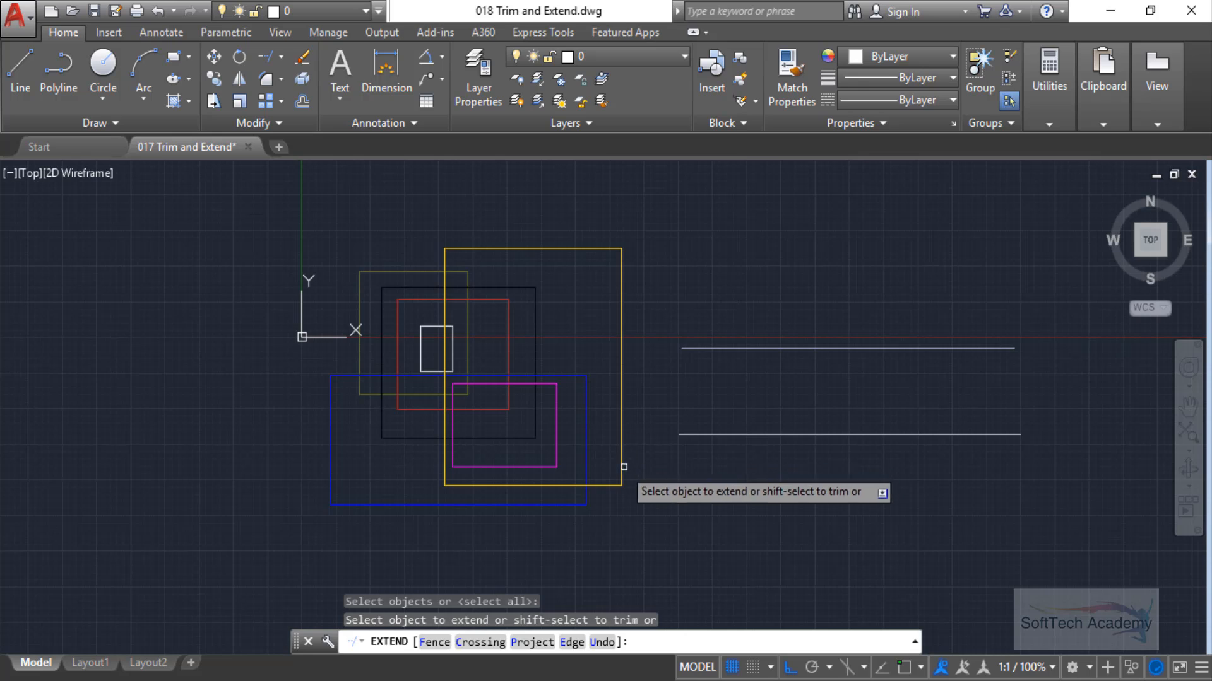
pyautogui.click(689, 435)
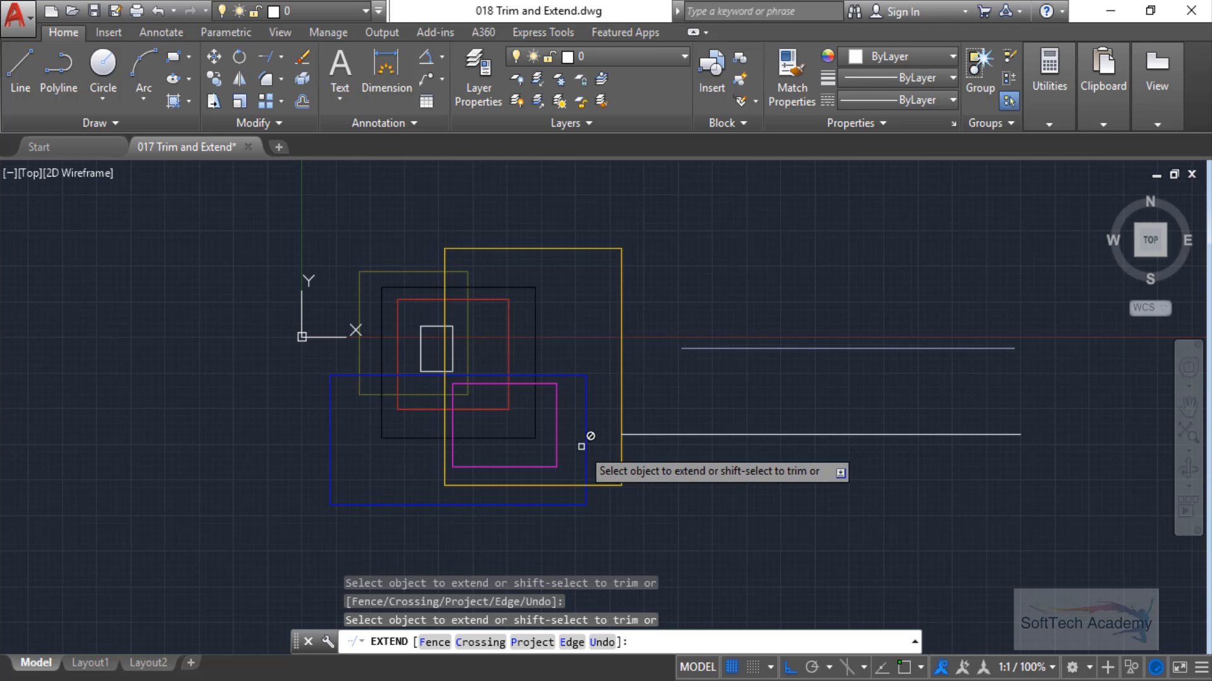
pyautogui.click(619, 435)
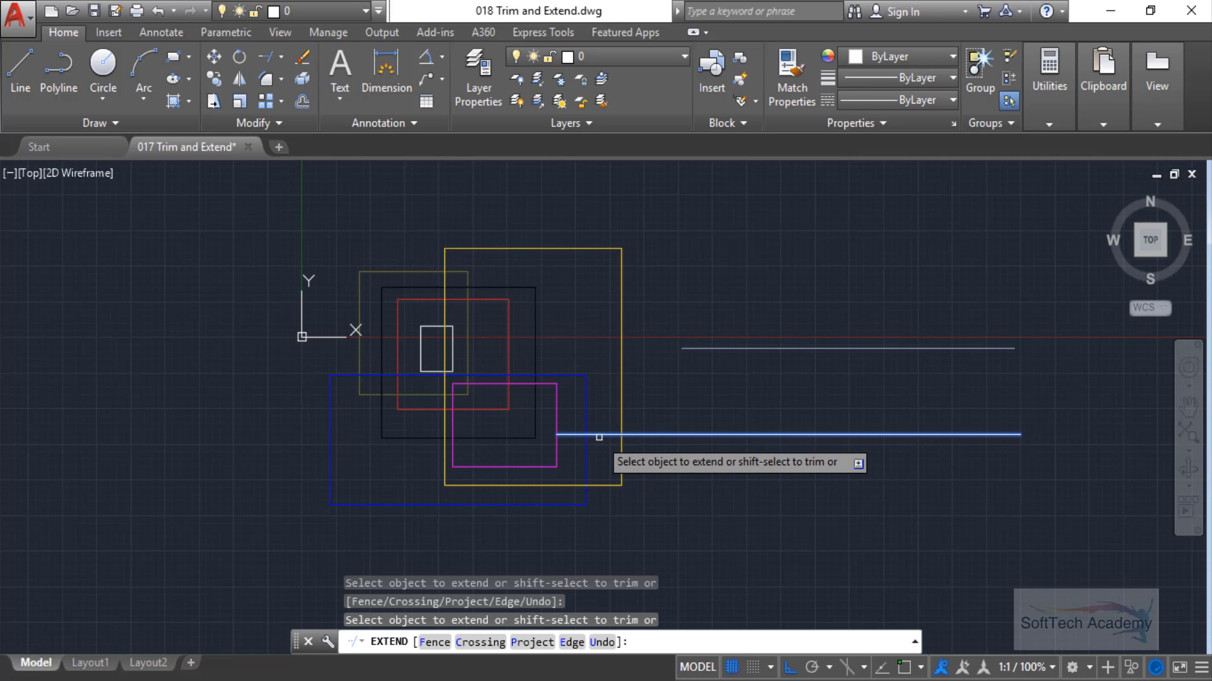
pyautogui.click(598, 436)
pyautogui.click(575, 436)
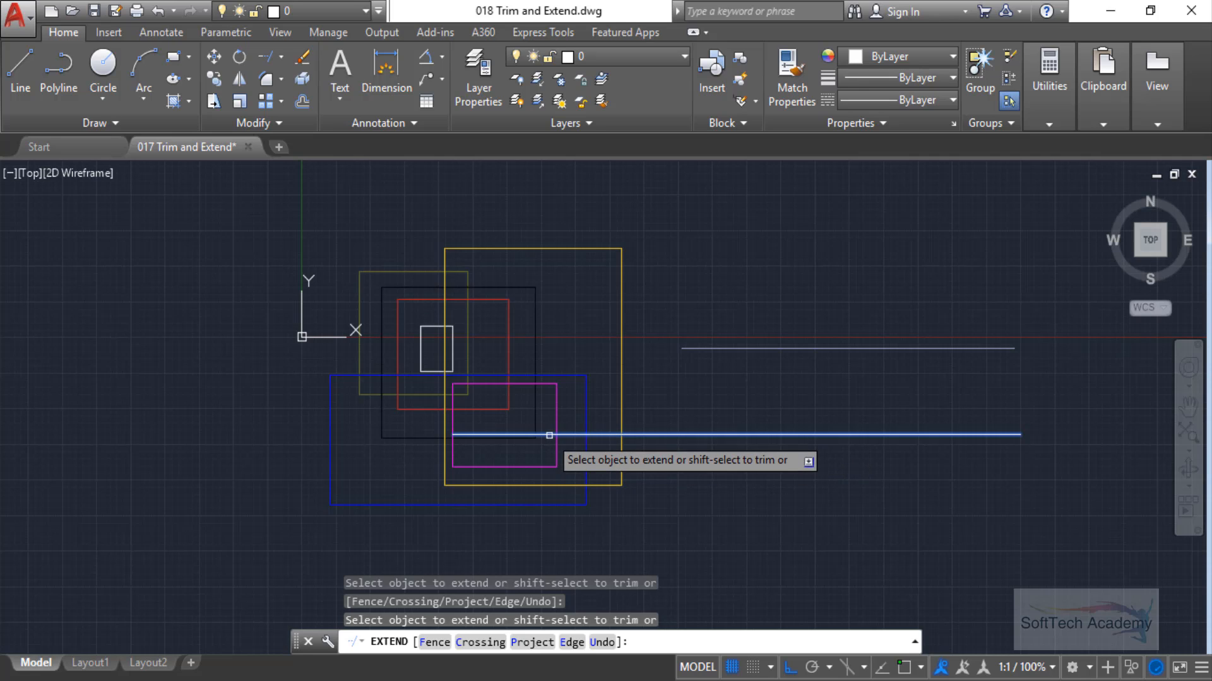
pyautogui.click(549, 436)
pyautogui.click(520, 436)
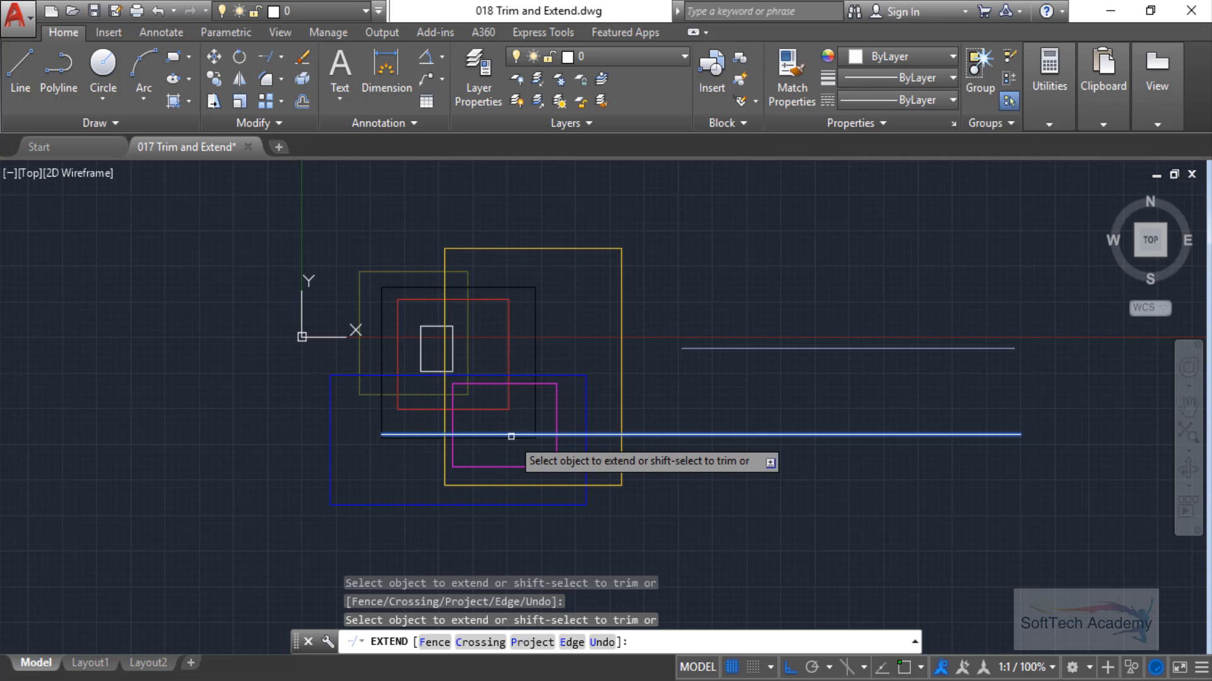
pyautogui.press('Return')
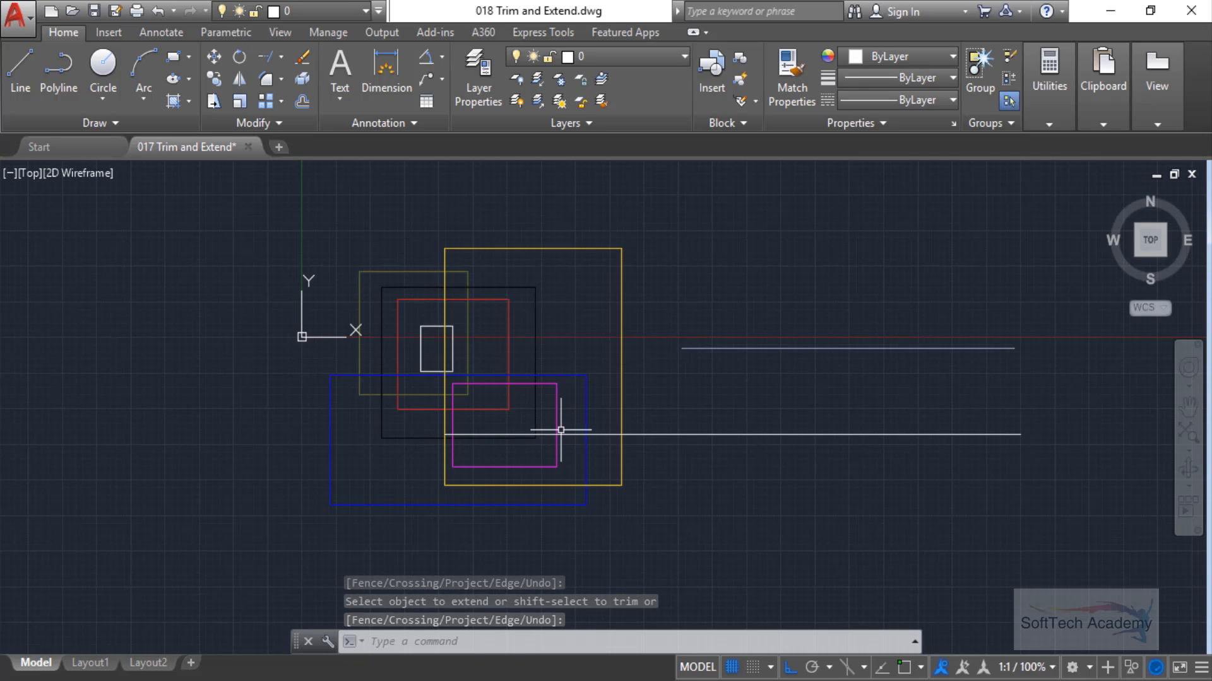
# Step: Undo the whole edge-by-edge extension of the lower horizontal line
pyautogui.hotkey('ctrl', 'z')
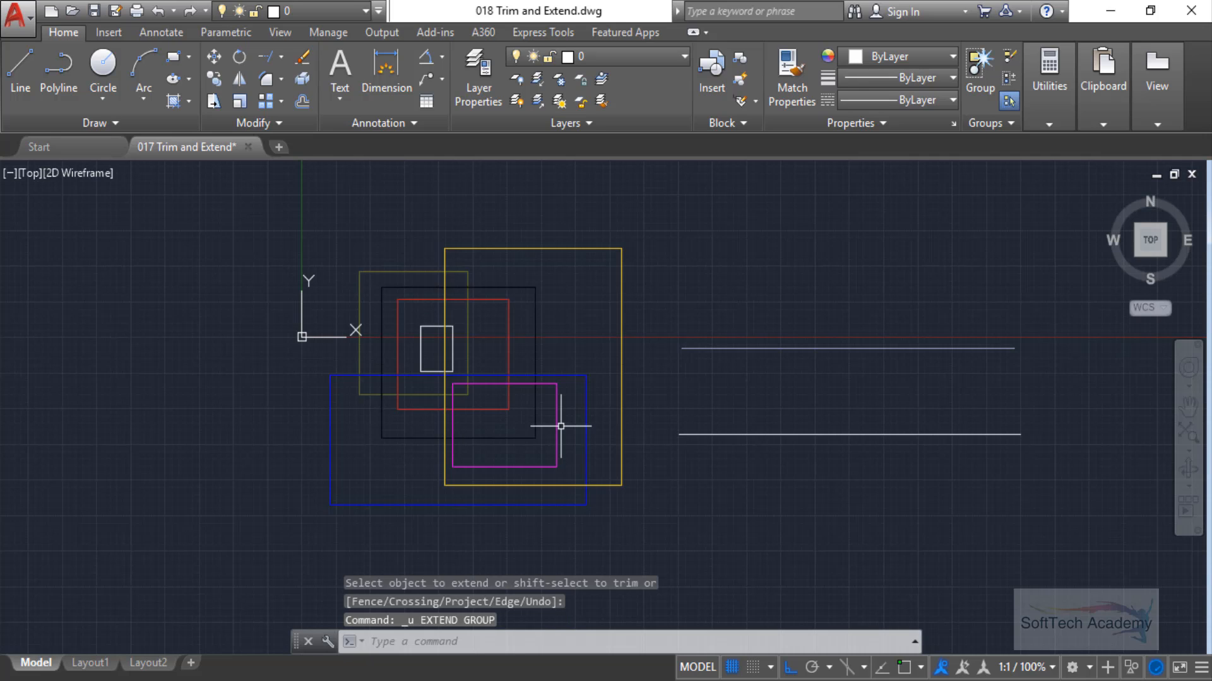
pyautogui.press('Escape')
pyautogui.press('Escape')
pyautogui.scroll(-3, 631, 423)
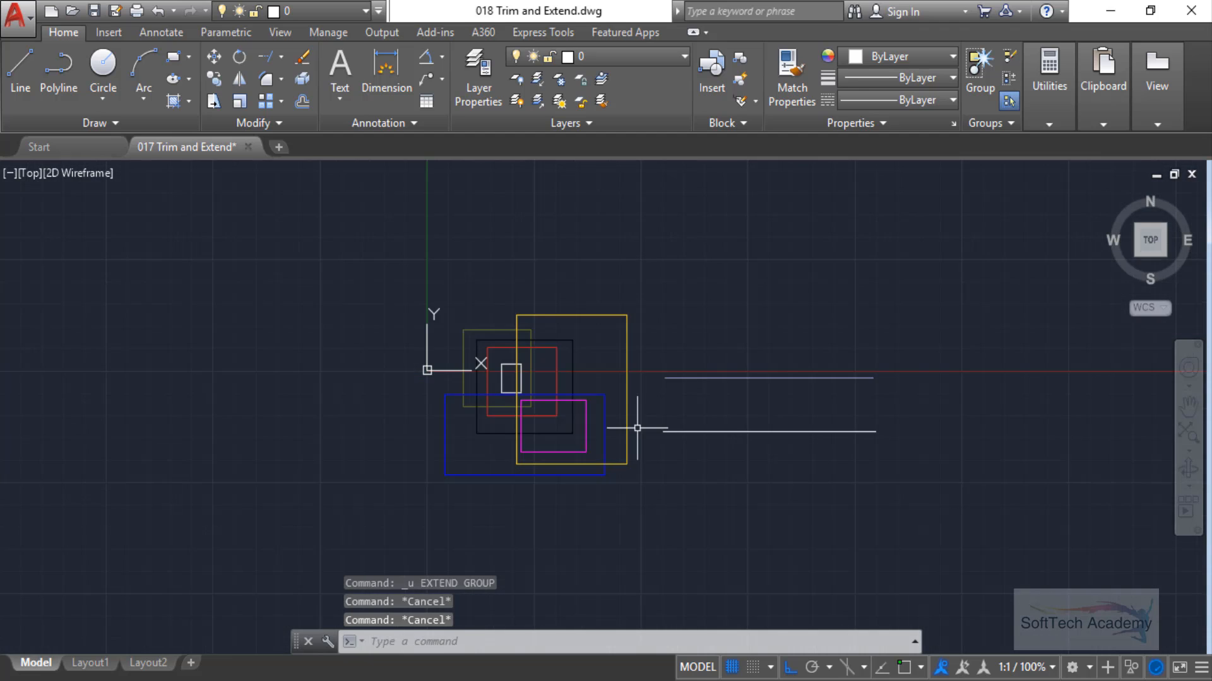
pyautogui.scroll(2, 672, 481)
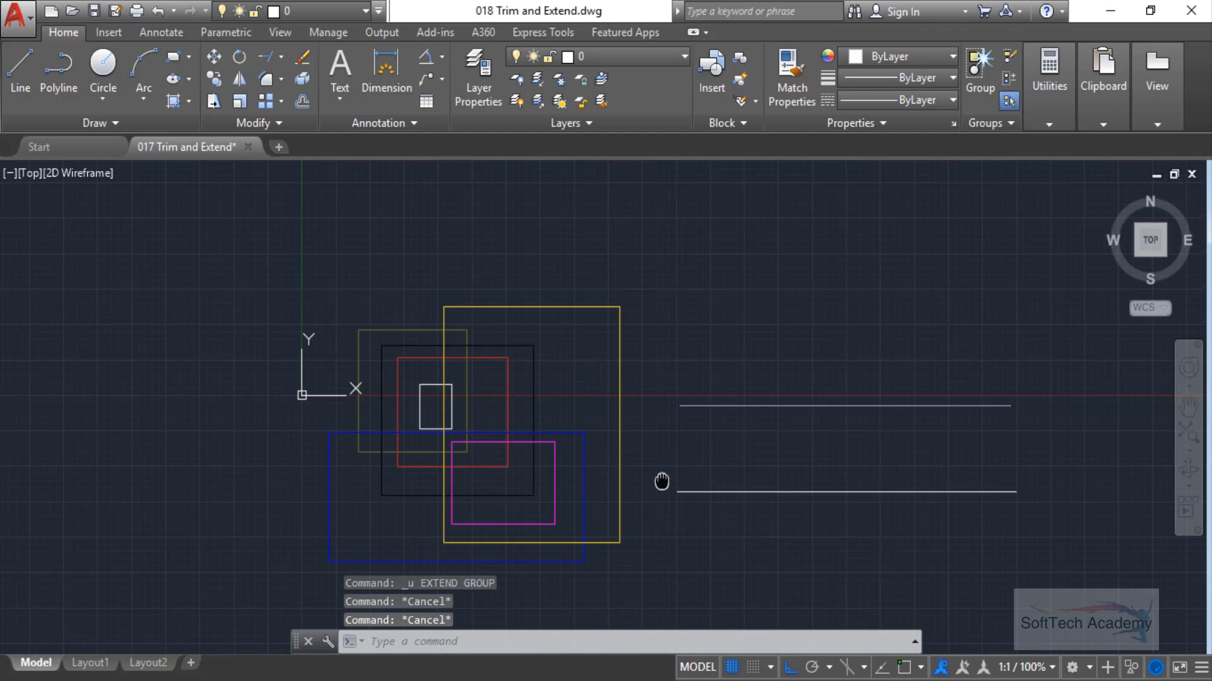
pyautogui.moveTo(661, 481); pyautogui.dragTo(651, 471, button='middle')
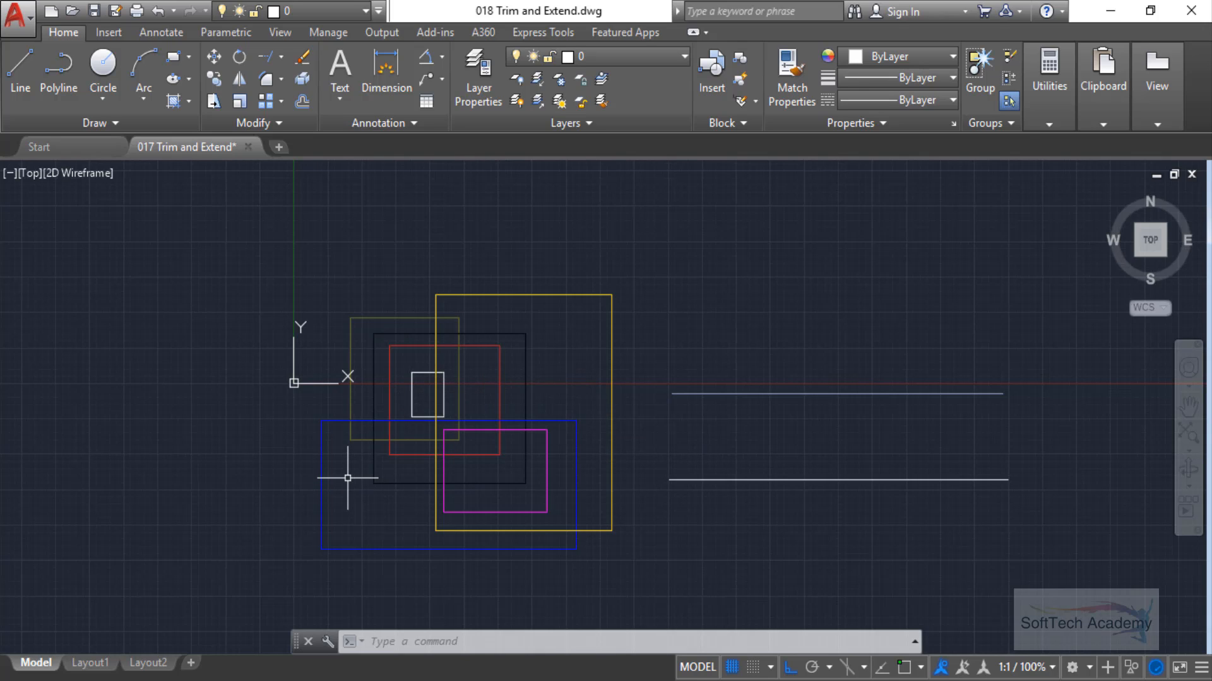
pyautogui.press('Escape')
pyautogui.press('Escape')
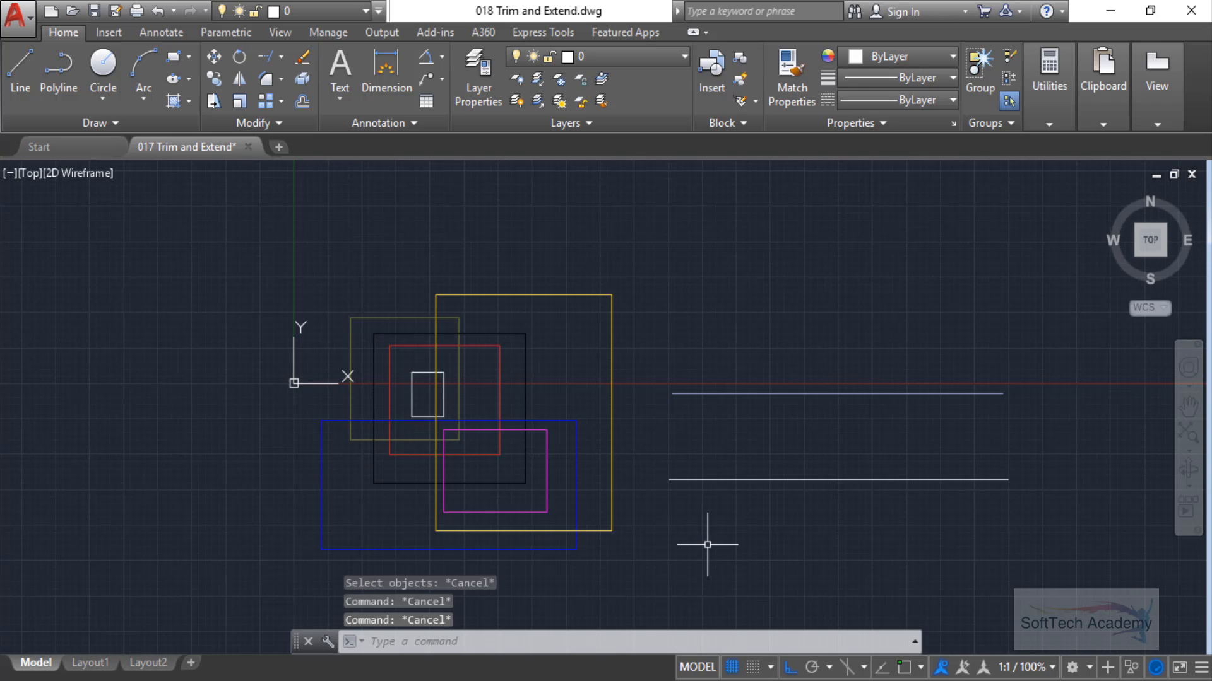
# Step: Extend the lower horizontal line to the black rectangle's right side, using only the black rectangle as the boundary edge
pyautogui.click(281, 56)
pyautogui.click(292, 120)
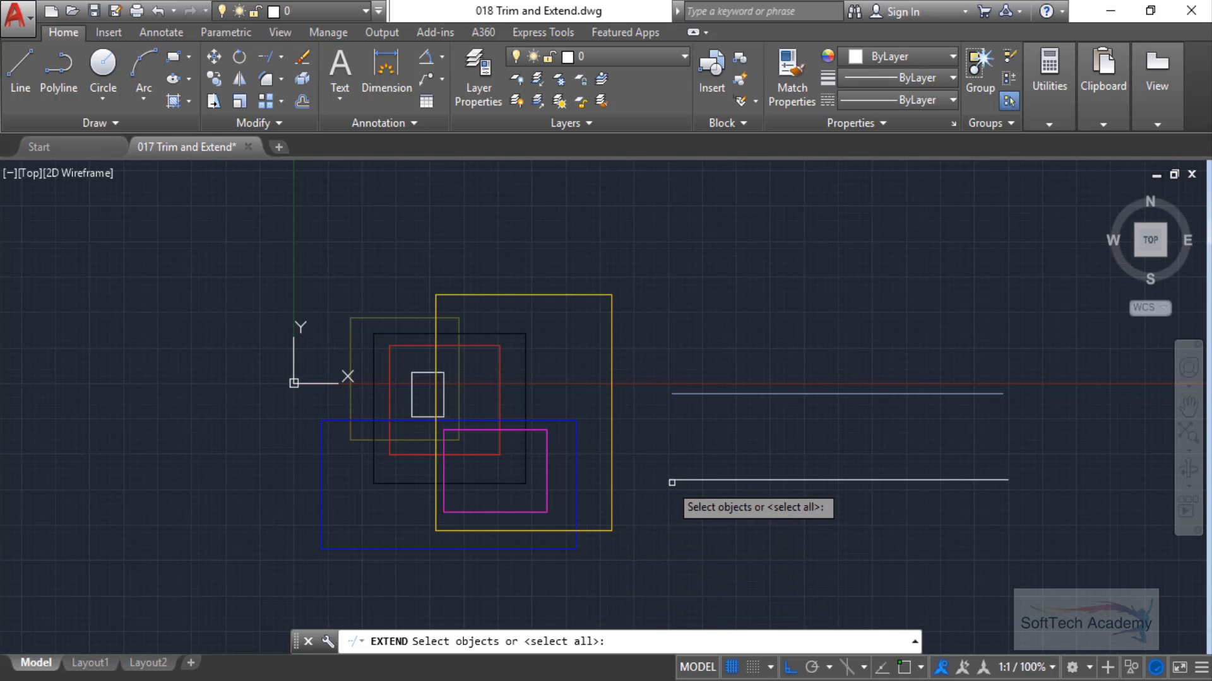
pyautogui.click(391, 484)
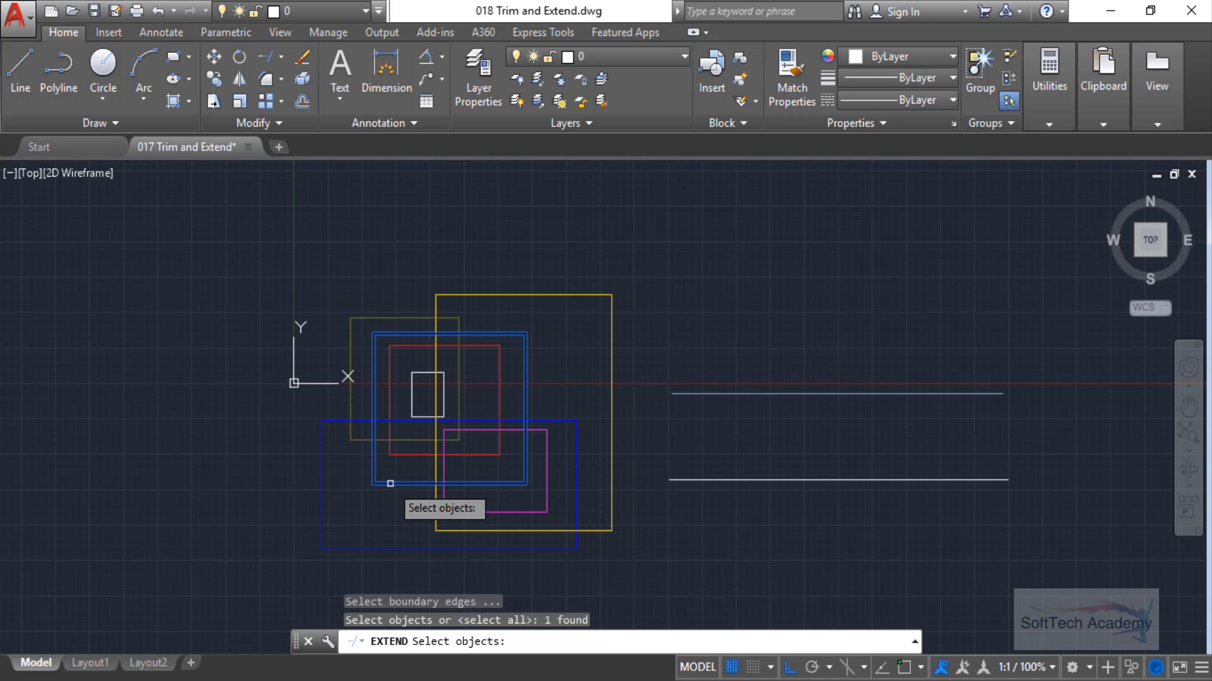
pyautogui.press('Return')
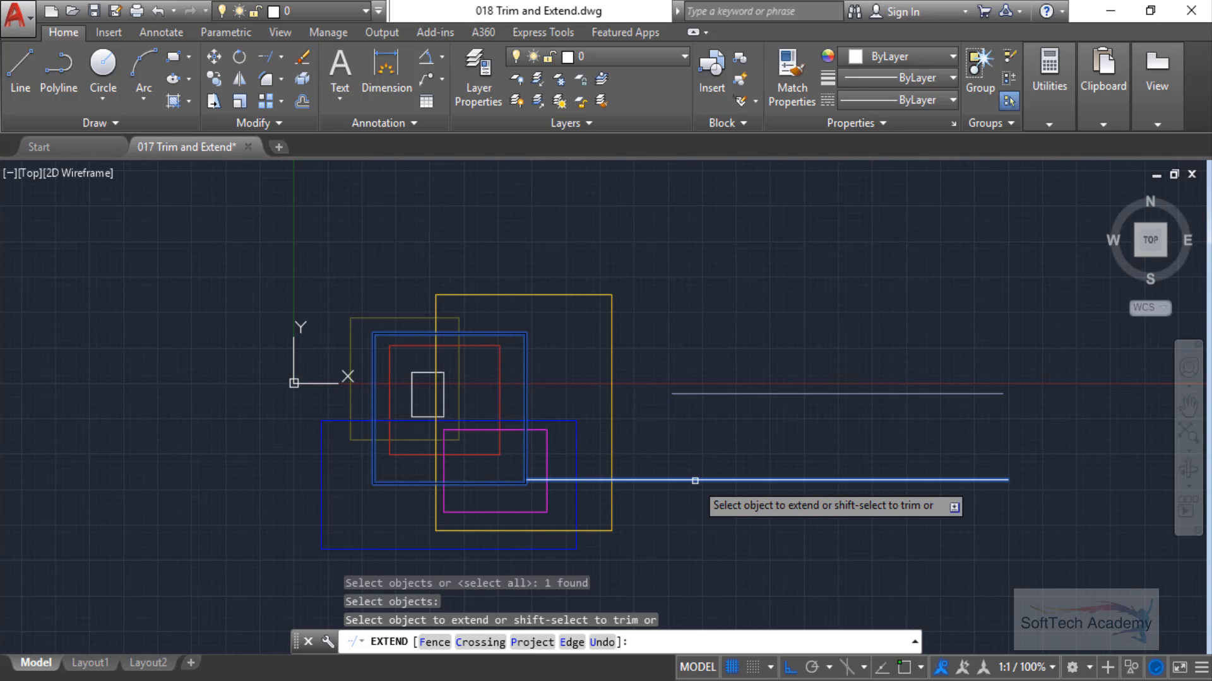
pyautogui.click(695, 481)
pyautogui.press('Return')
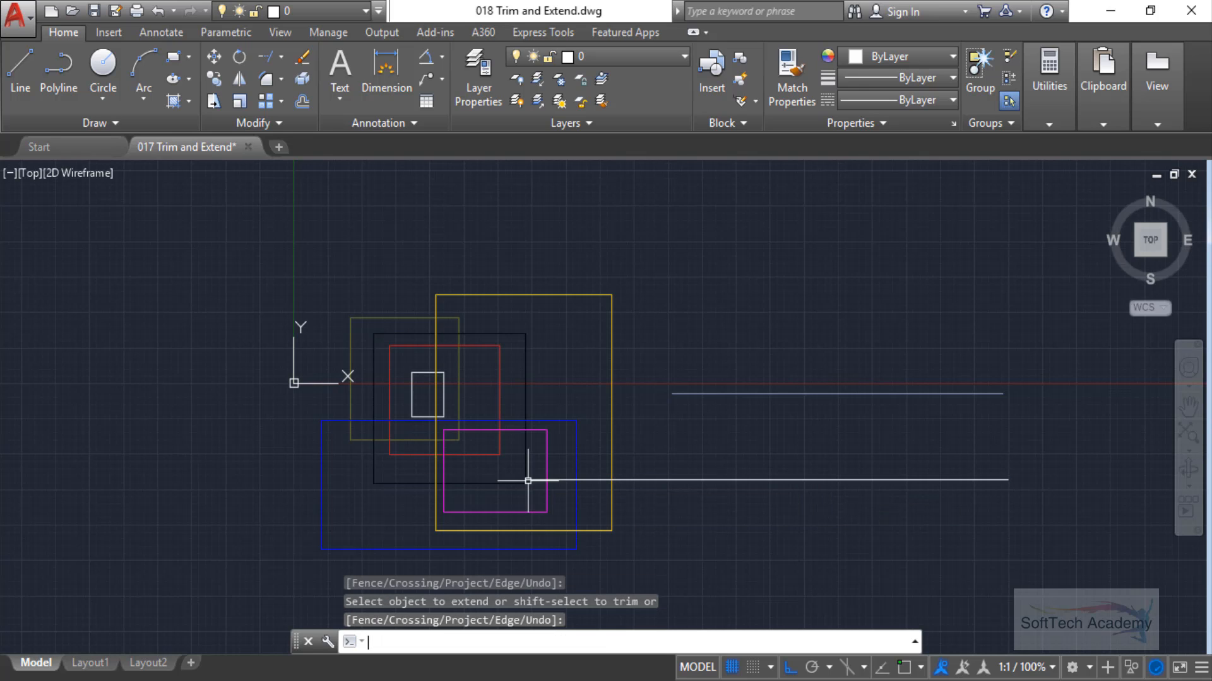
pyautogui.scroll(2, 514, 498)
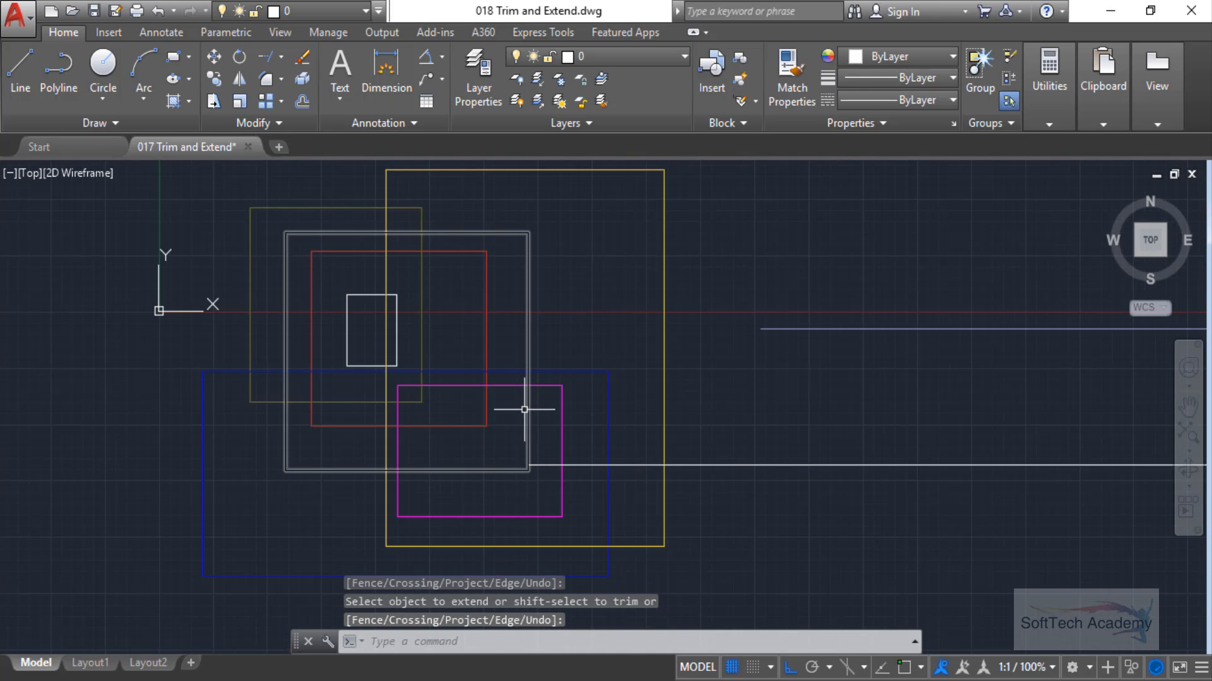